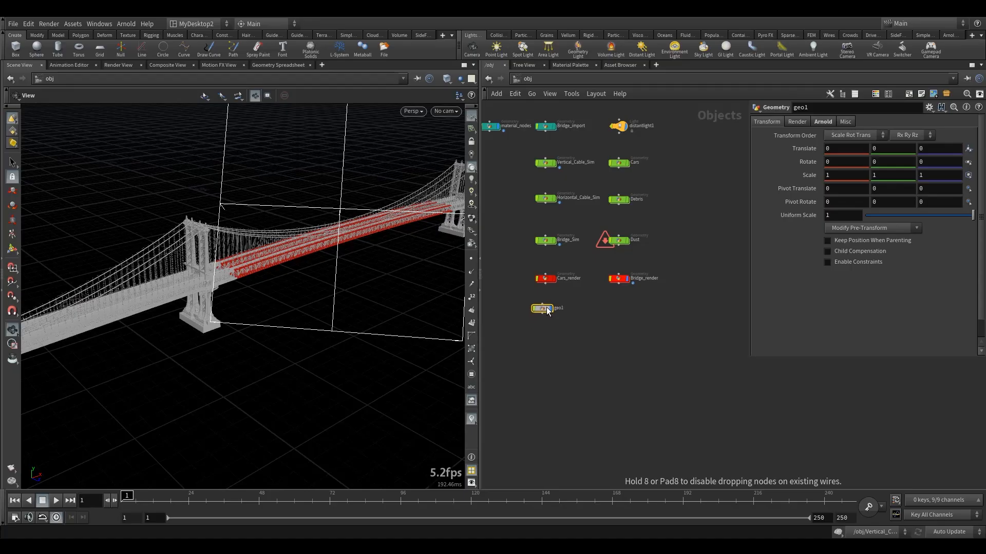
Rename the new geo1 geometry object as Dust_render
scroll(548, 324, up, 5)
double_click(565, 308)
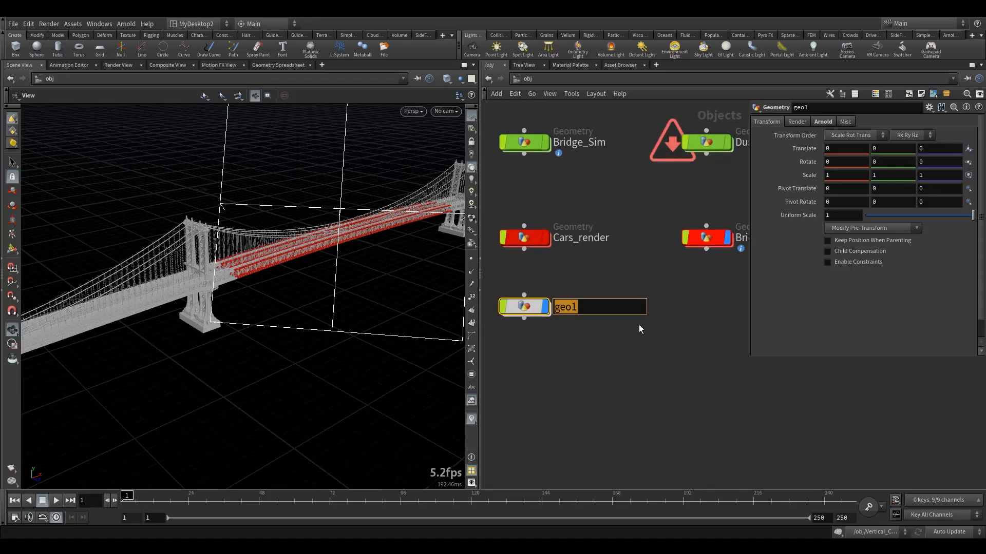
text(dust_render)
drag(557, 307, 554, 307)
text(D)
key(Return)
Add another Geometry object beside Dust_render, below Bridge_render, and name it Debris_render
scroll(647, 325, down, 3)
key(Tab)
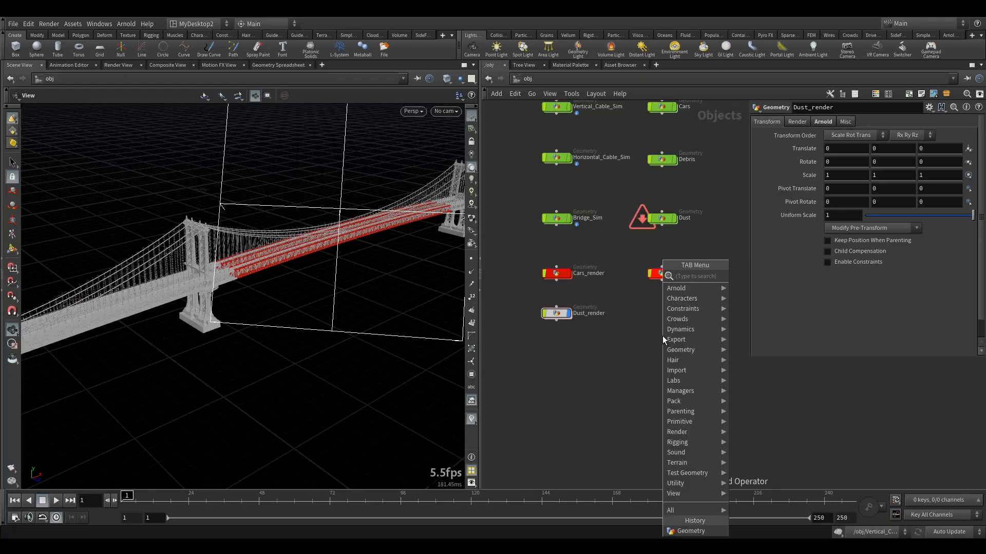
text(geo)
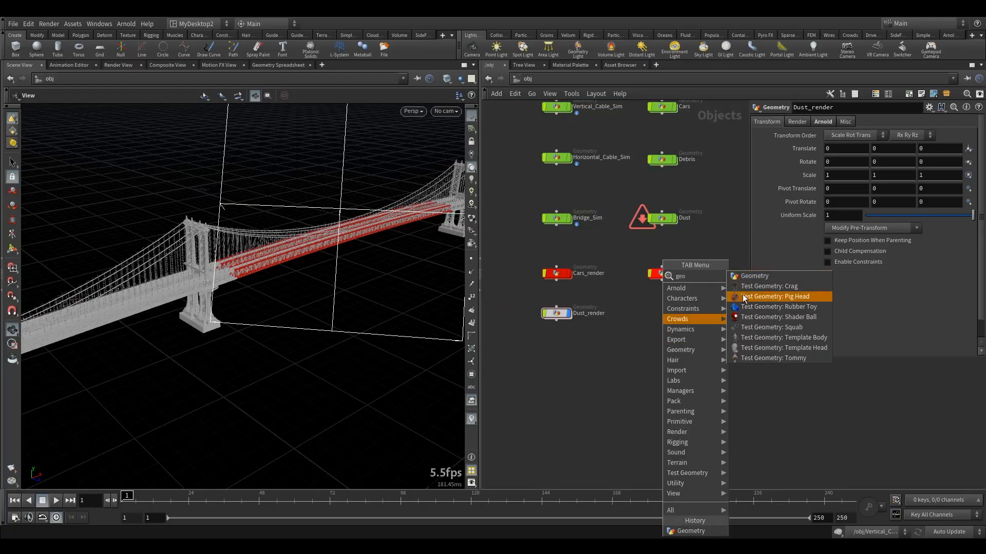
click(746, 278)
click(661, 312)
scroll(679, 320, up, 3)
key(F2)
text(Debris_R)
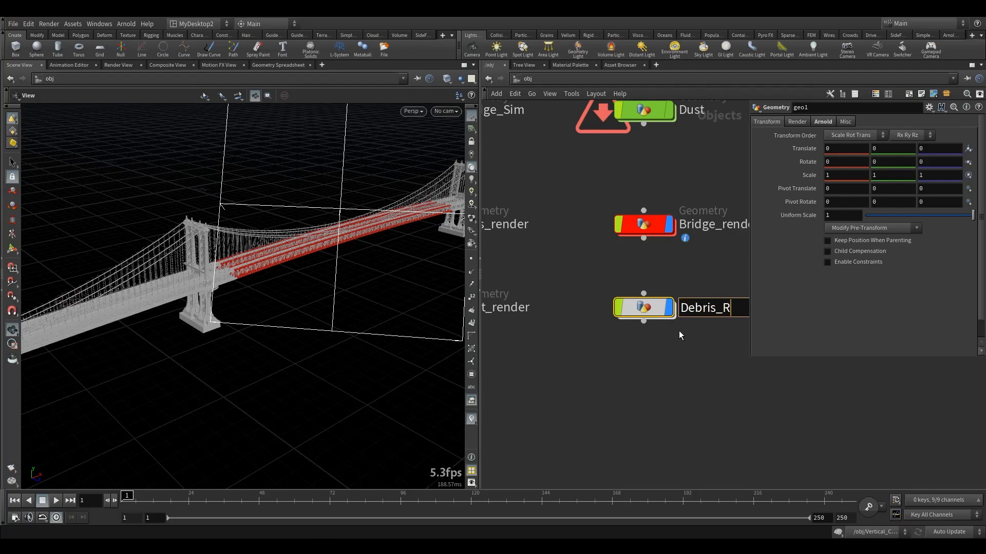
text(ender)
key(Return)
Color the Dust_render and Debris_render nodes red to match the other render objects
key(h)
drag(696, 387, 535, 328)
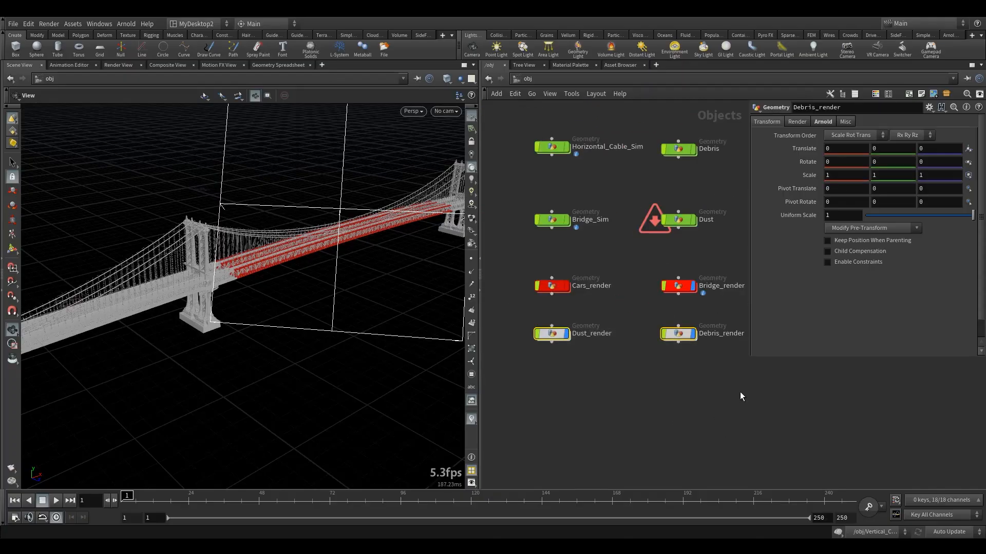
key(c)
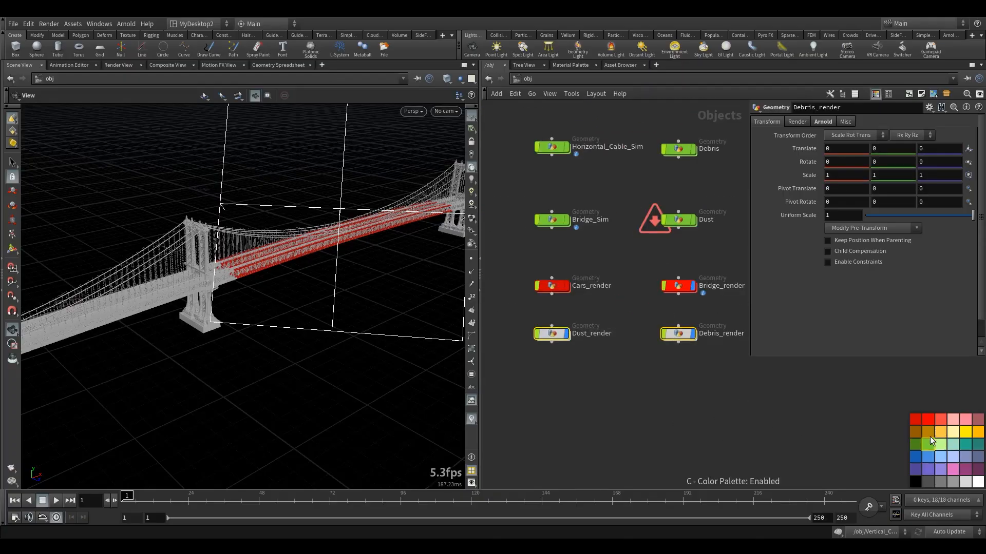
click(919, 421)
click(776, 413)
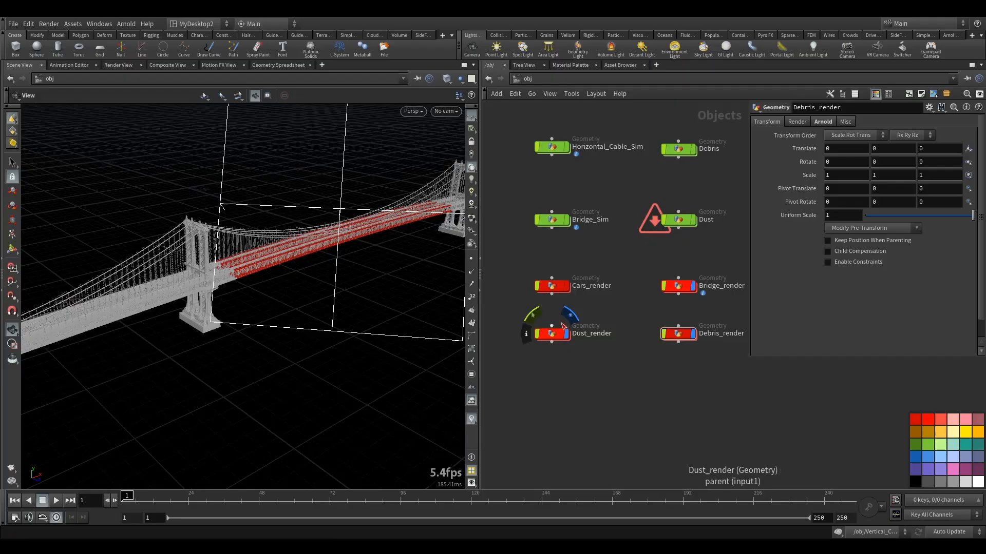
Inside the Dust object, set the light dust file cache's Missing Frame option to No Geometry
middle_drag(616, 318, 597, 387)
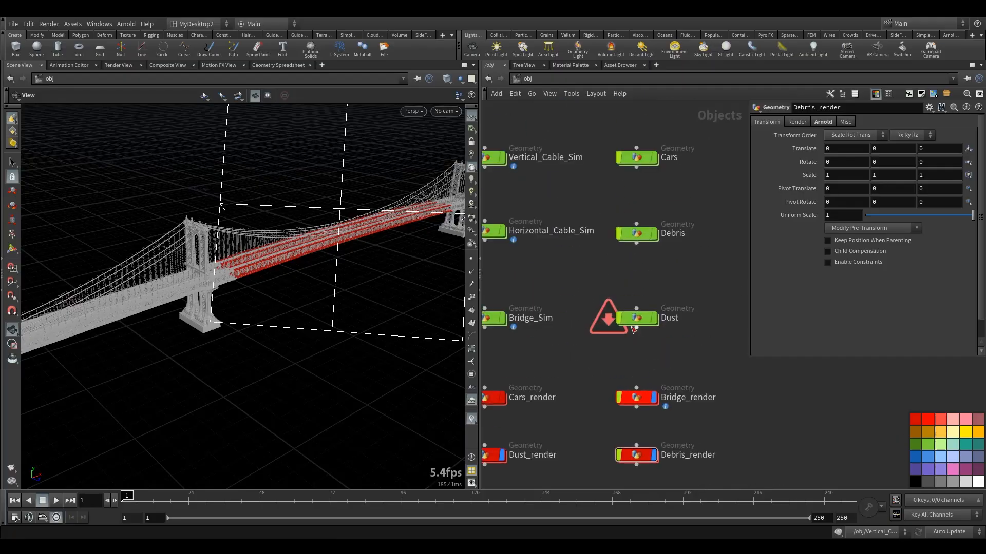
double_click(659, 288)
scroll(612, 331, up, 3)
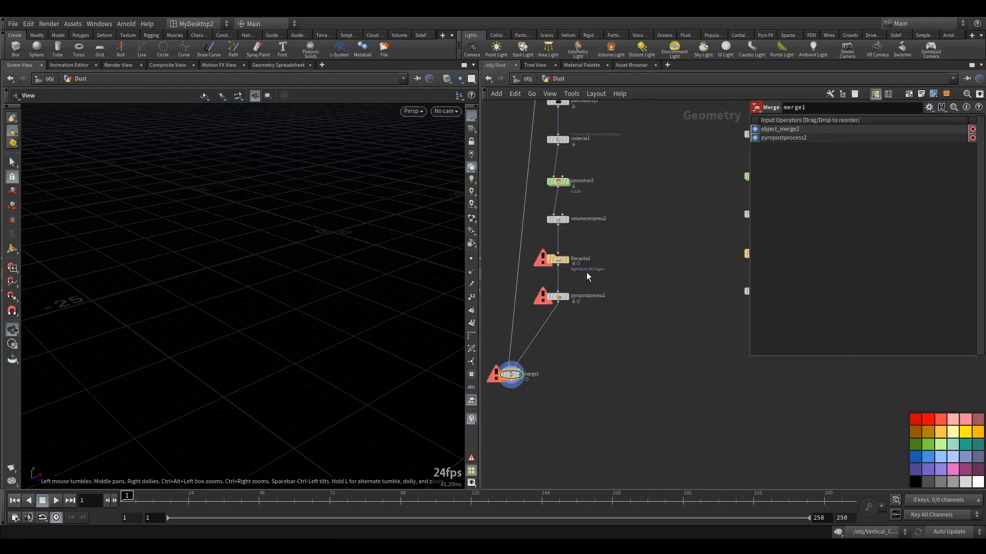
click(559, 260)
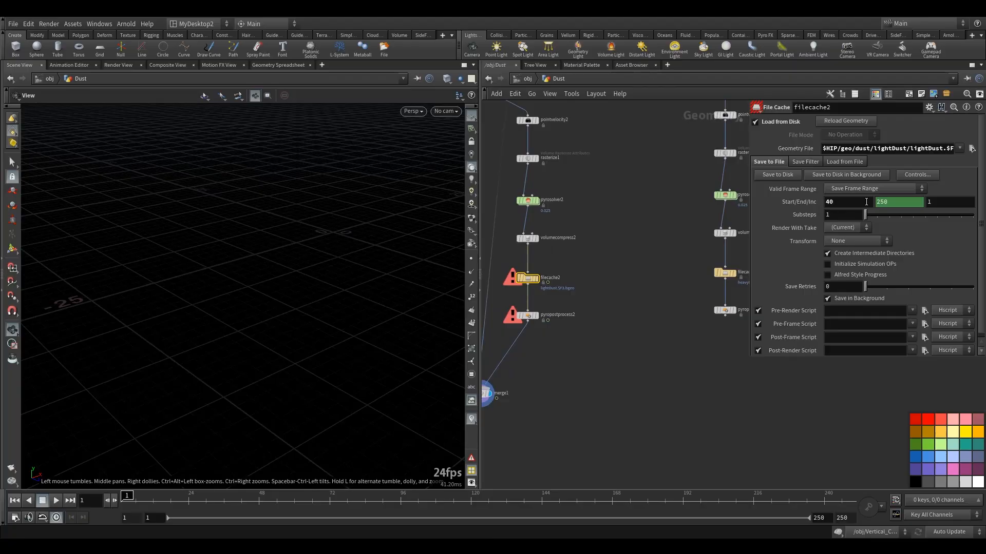
click(724, 273)
scroll(661, 282, down, 4)
middle_drag(662, 282, 633, 271)
scroll(585, 273, up, 3)
click(534, 255)
click(844, 162)
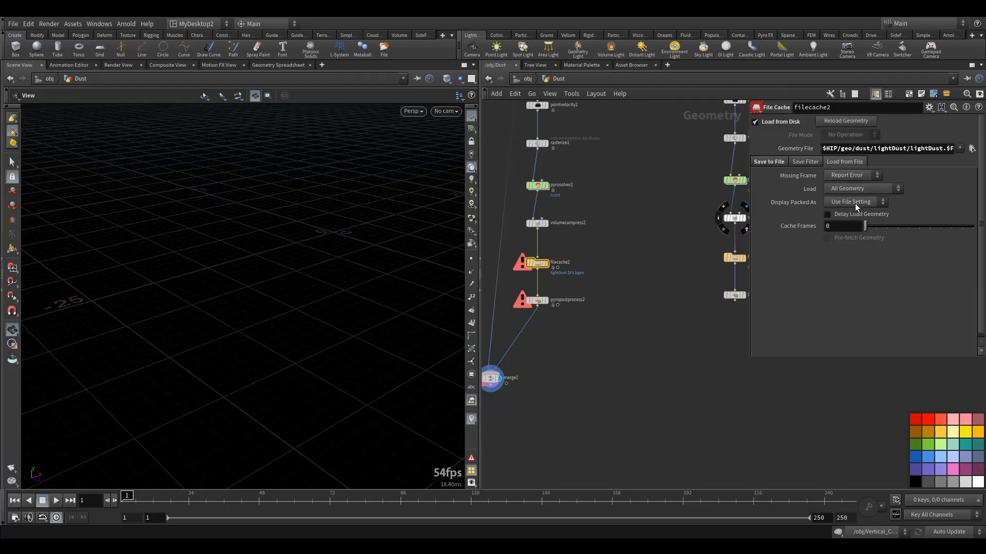
click(842, 178)
click(845, 196)
Set the heavy dust file cache's Missing Frame option to No Geometry
middle_drag(668, 252, 610, 250)
click(678, 256)
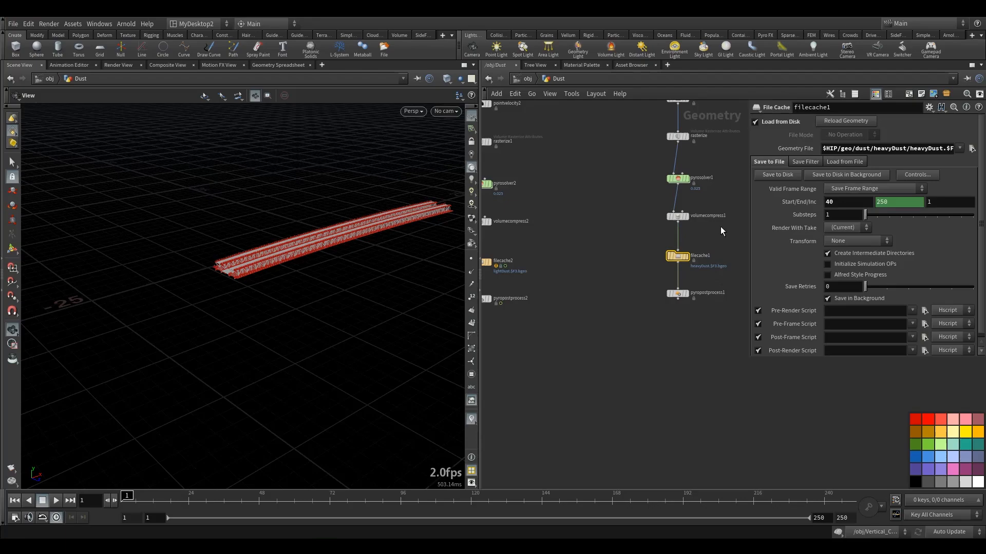
click(844, 161)
click(845, 177)
click(846, 196)
Rewire merge1 so its only inputs are filecache1 and filecache2, bypassing pyropostprocess2 and removing the object merge input
middle_drag(636, 274, 596, 301)
scroll(683, 249, down, 1)
drag(543, 295, 673, 298)
drag(623, 262, 530, 235)
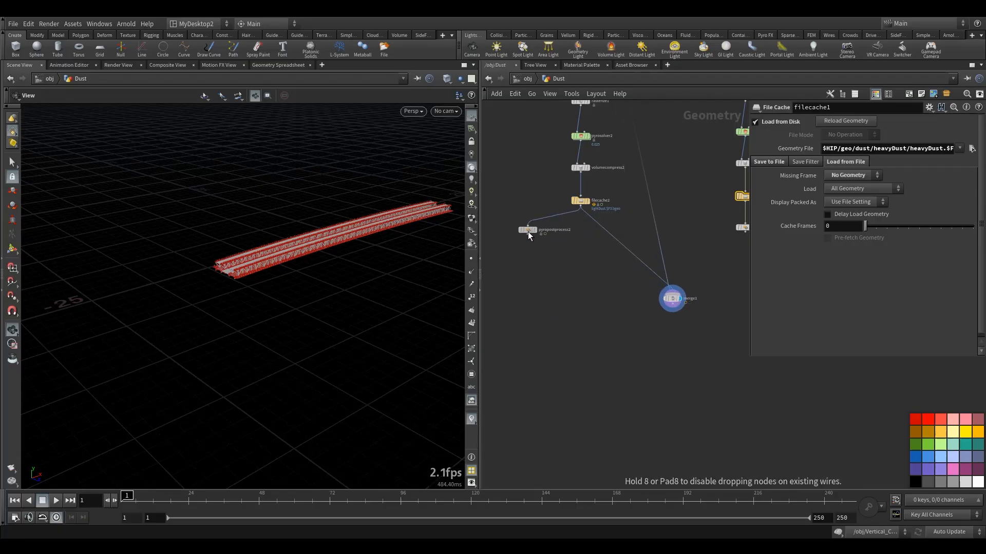
middle_drag(685, 247, 609, 253)
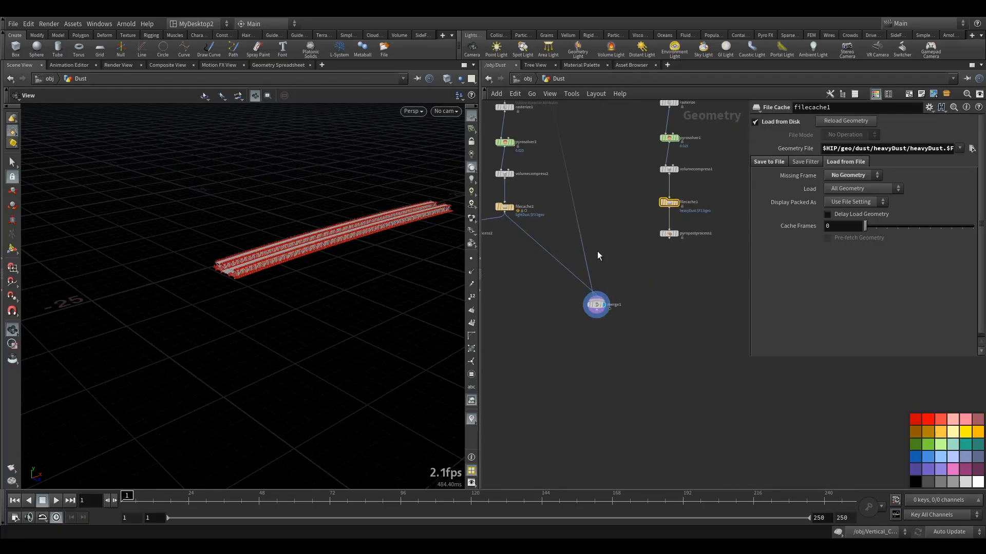
drag(578, 233, 670, 212)
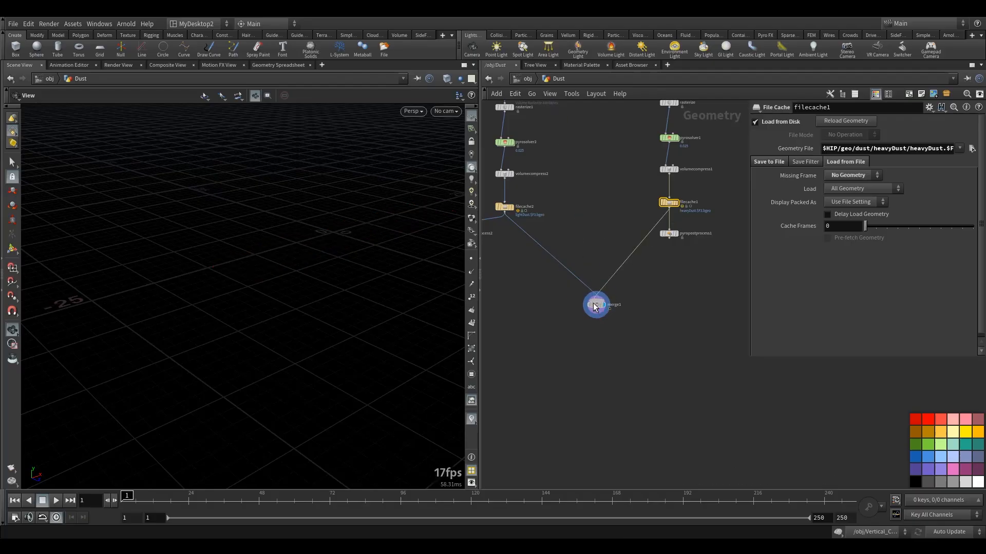
drag(599, 309, 580, 301)
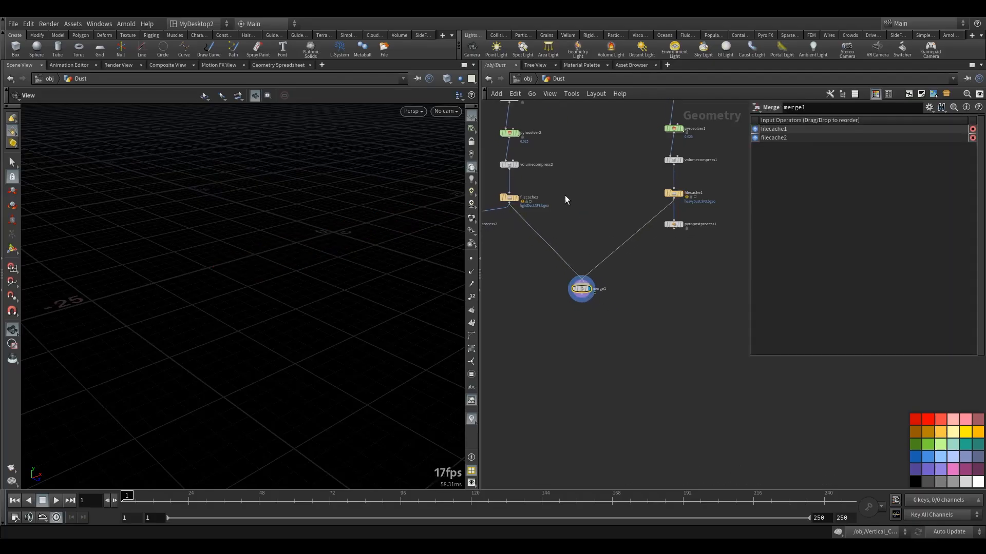
key(grave)
key(Tab)
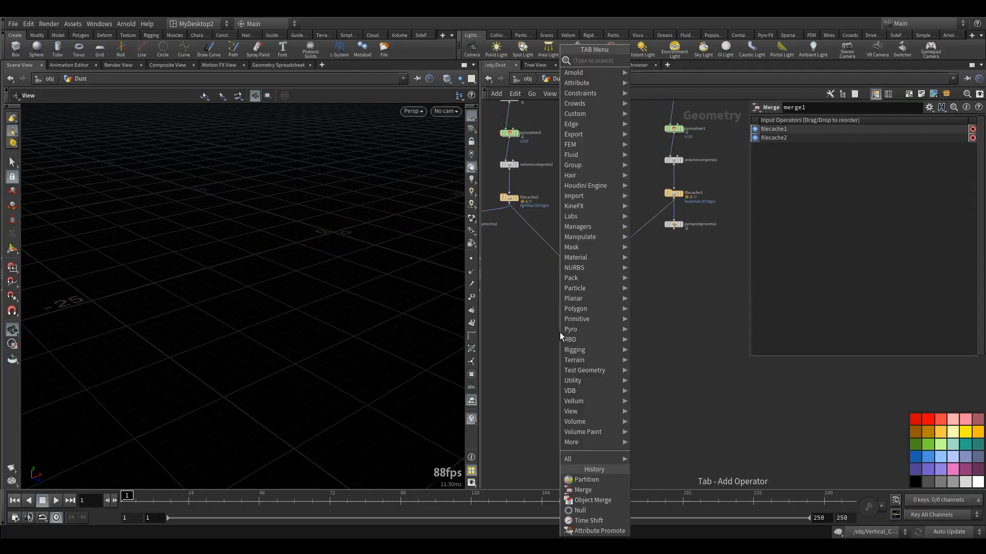
text(nu)
click(653, 61)
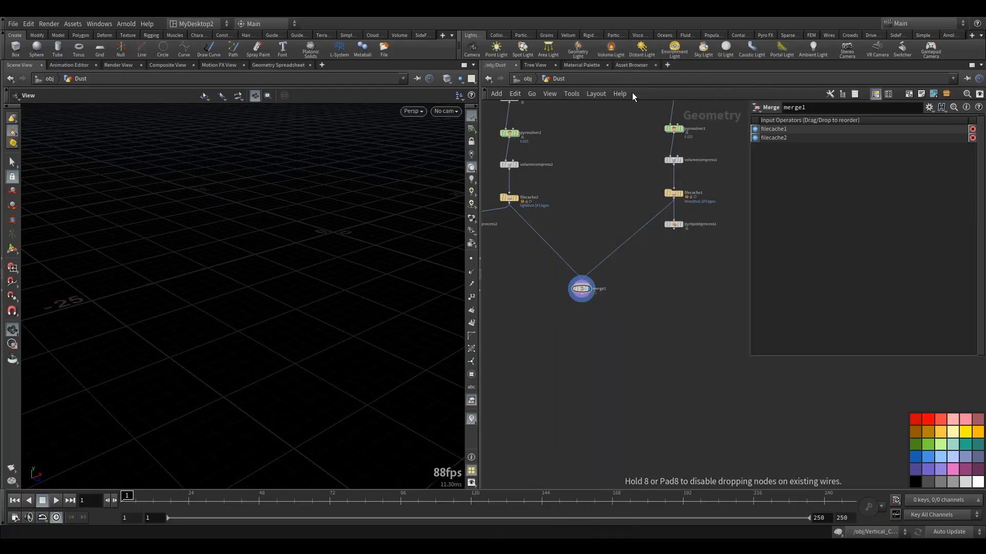
click(573, 327)
scroll(584, 309, up, 4)
drag(584, 309, 699, 429)
key(Delete)
Add a Null node below merge1, connected to its output, and name it OUT_dust
key(Tab)
text(null)
key(Return)
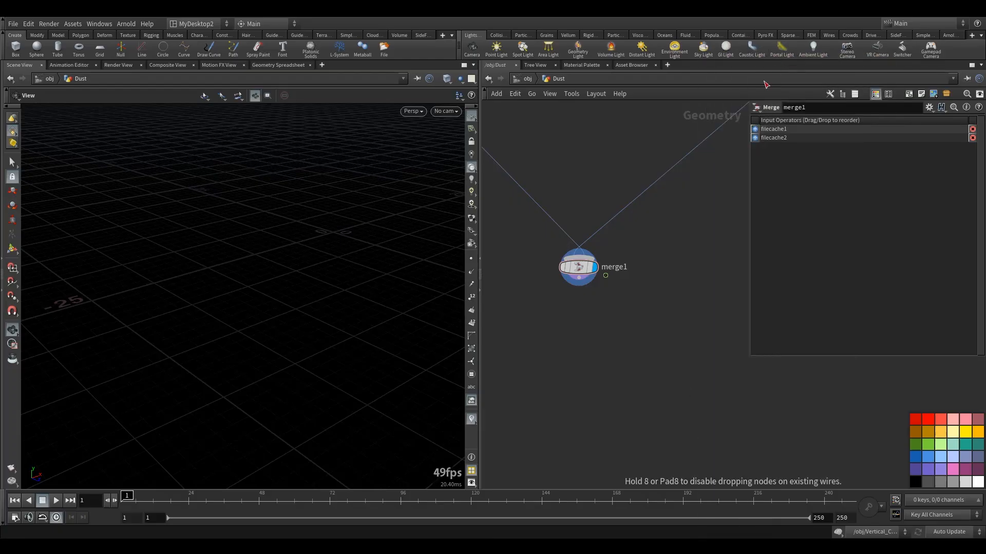
click(596, 346)
drag(598, 352, 580, 342)
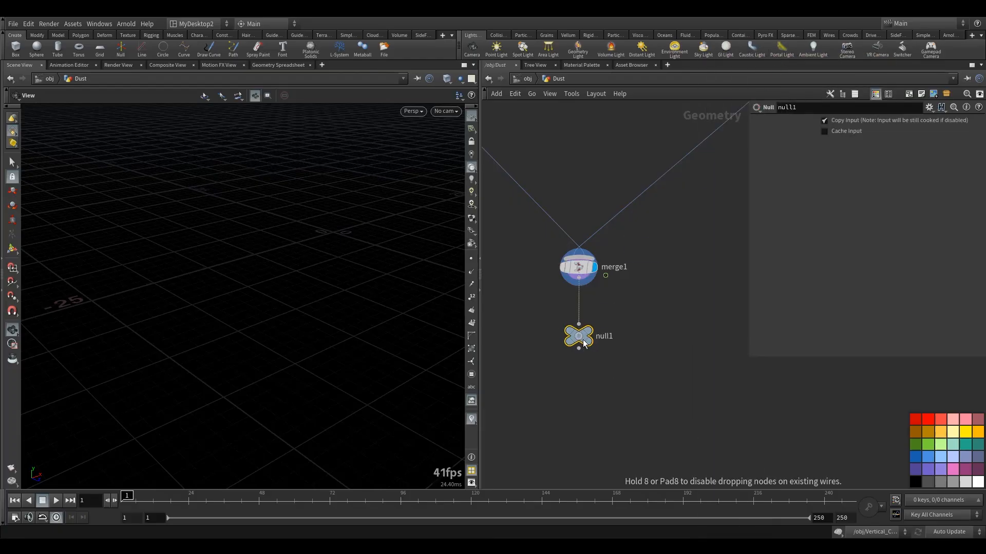
double_click(612, 338)
text(OUT_dust)
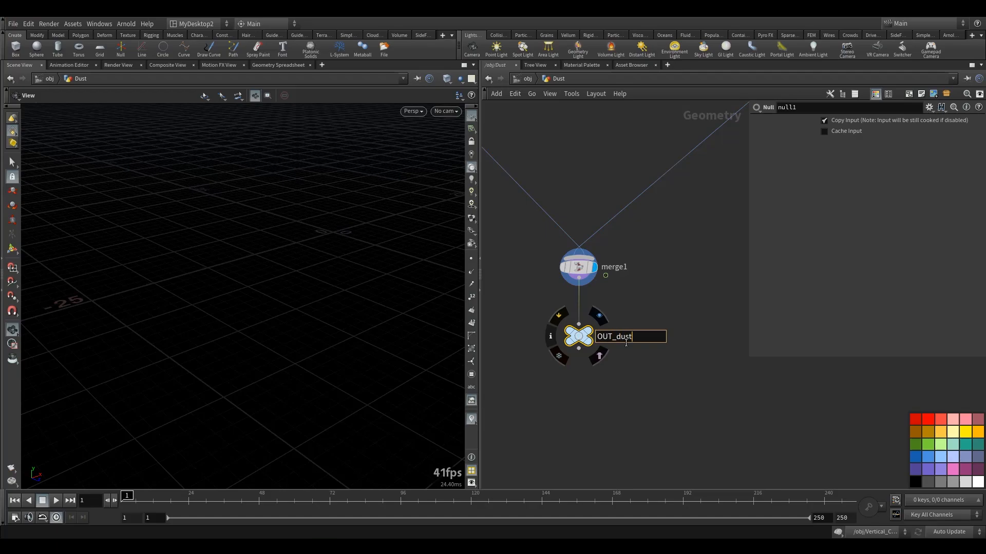
key(Return)
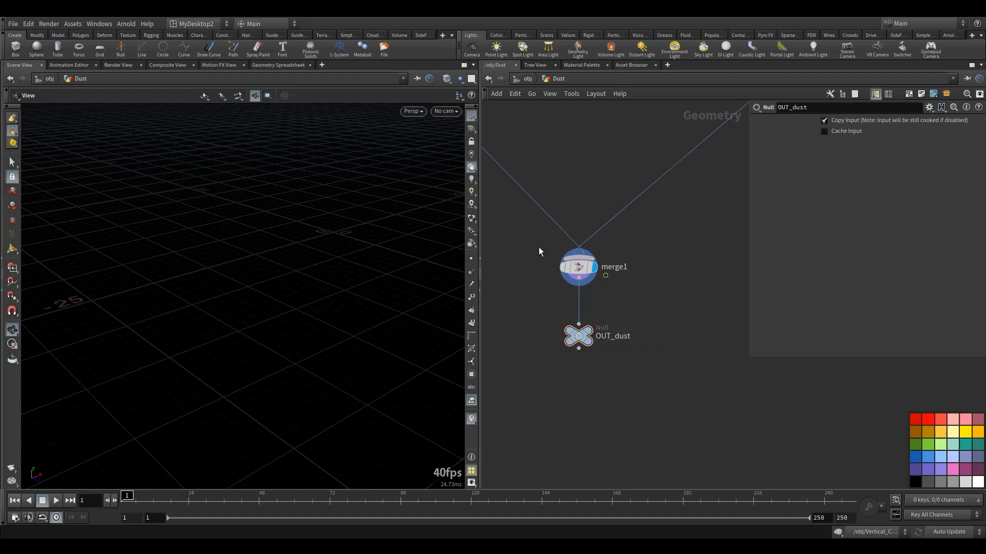
Hide the Bridge_render object at the object level and go inside Dust_render
click(528, 80)
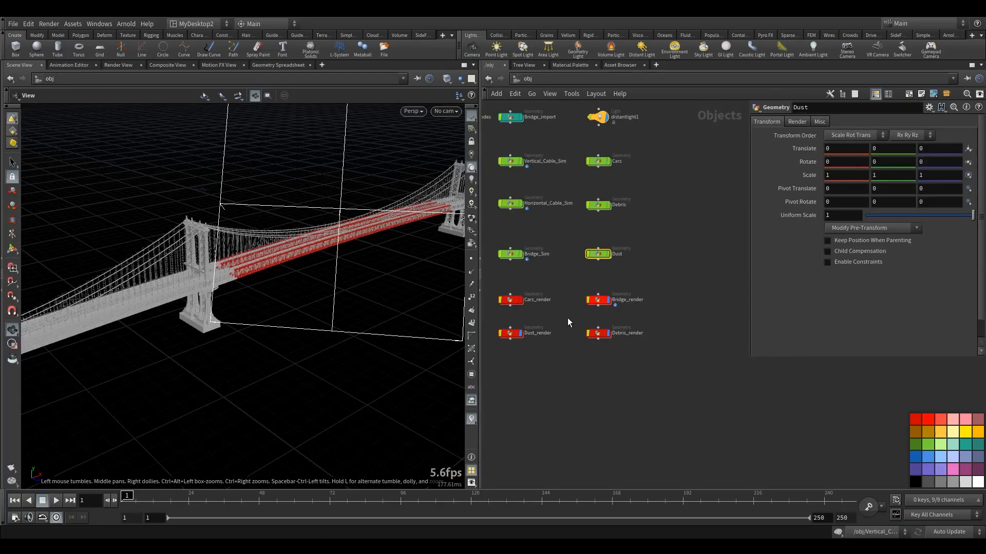
click(609, 300)
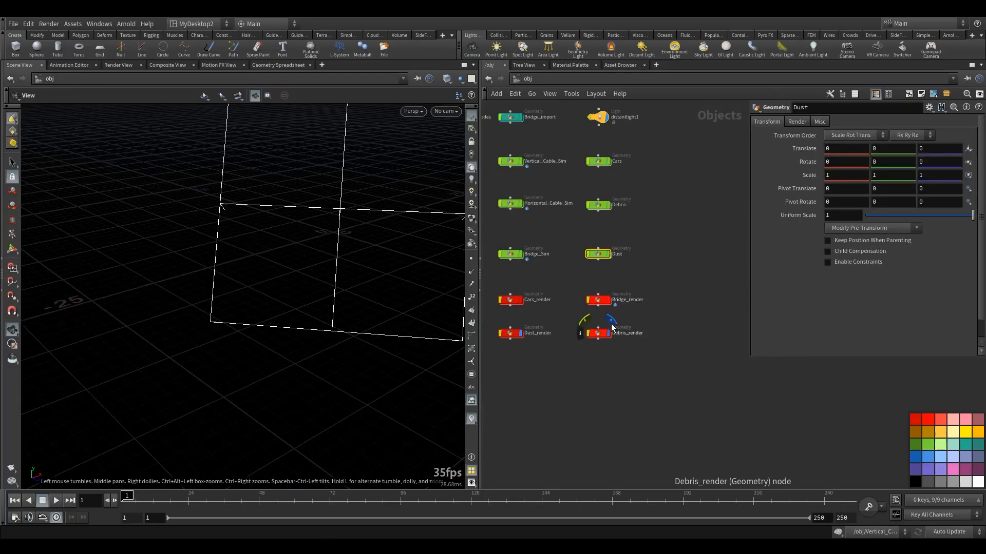
double_click(511, 334)
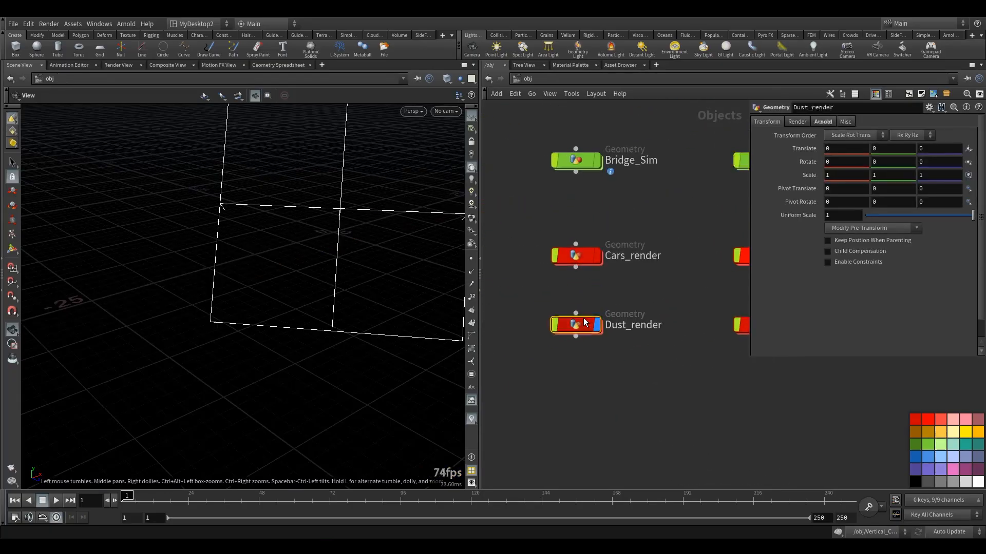
Add an Object Merge node in Dust_render and set its Object 1 source to /obj/Dust/OUT_dust
key(Tab)
text(om)
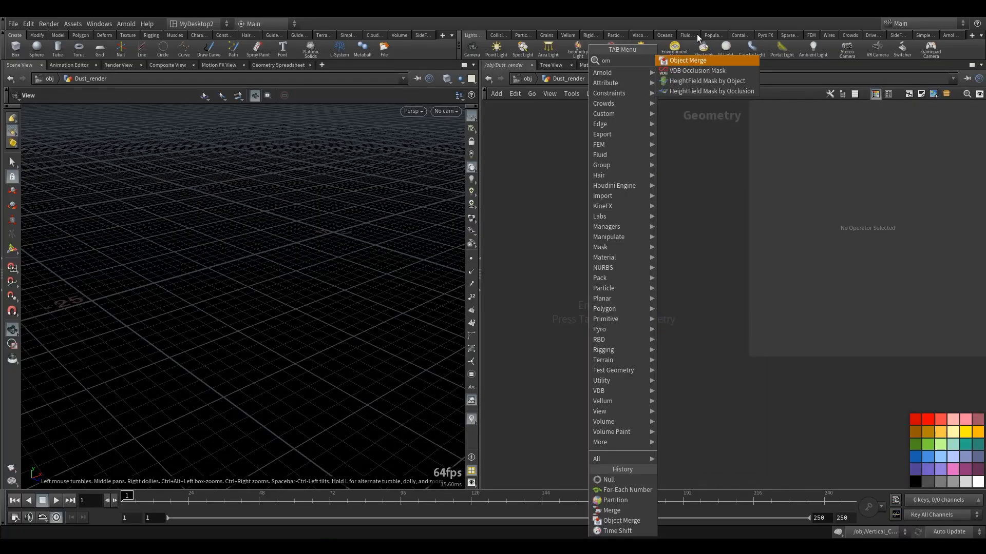
click(694, 61)
click(613, 198)
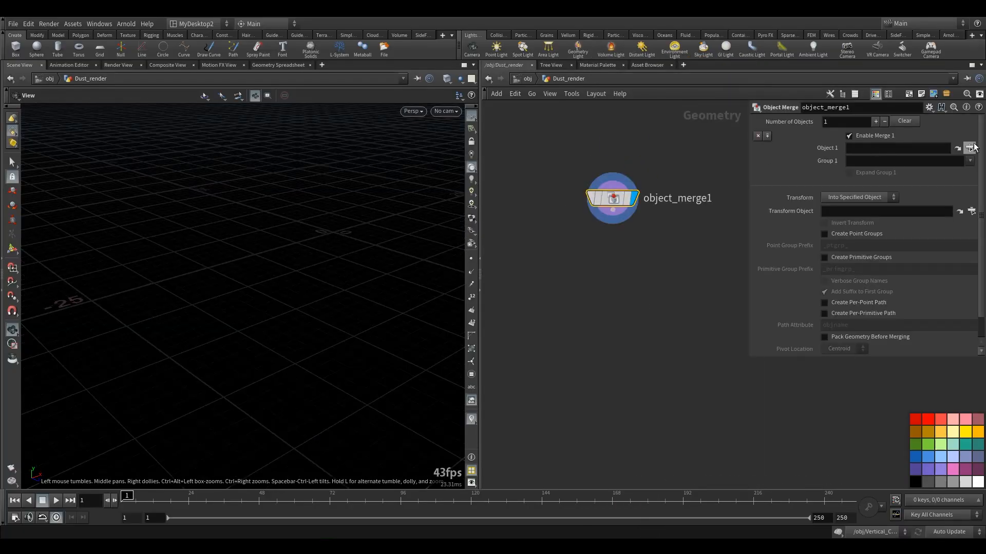
click(968, 150)
scroll(911, 132, up, 3)
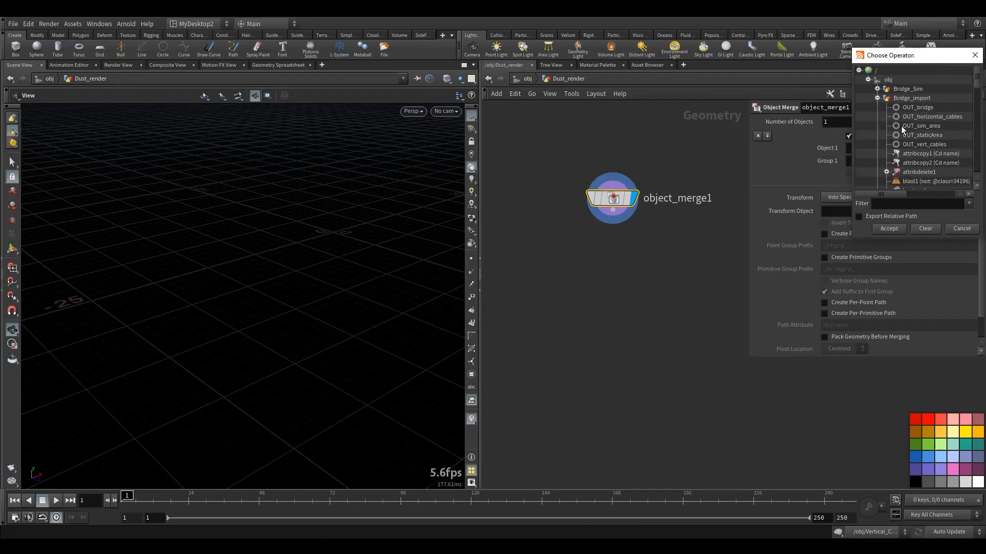
click(876, 107)
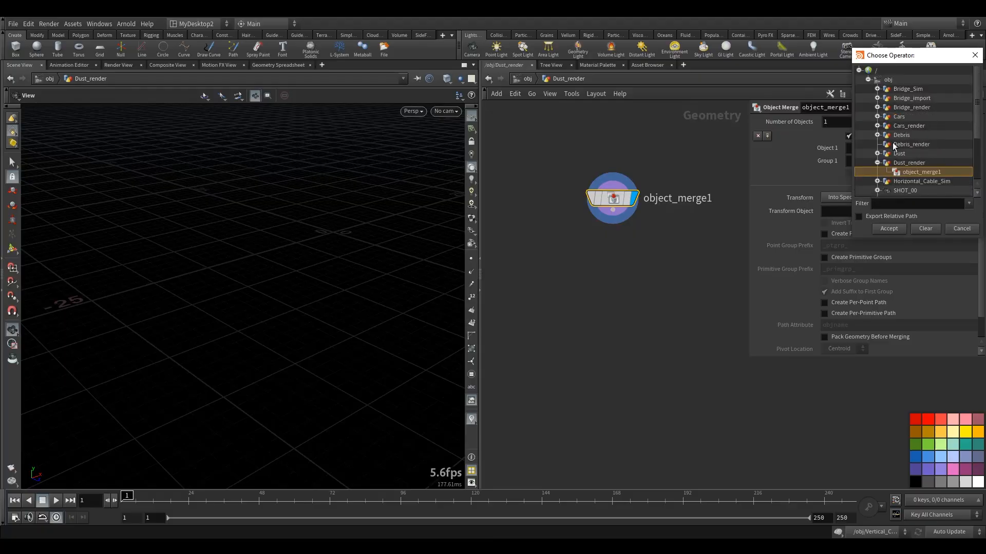
click(878, 153)
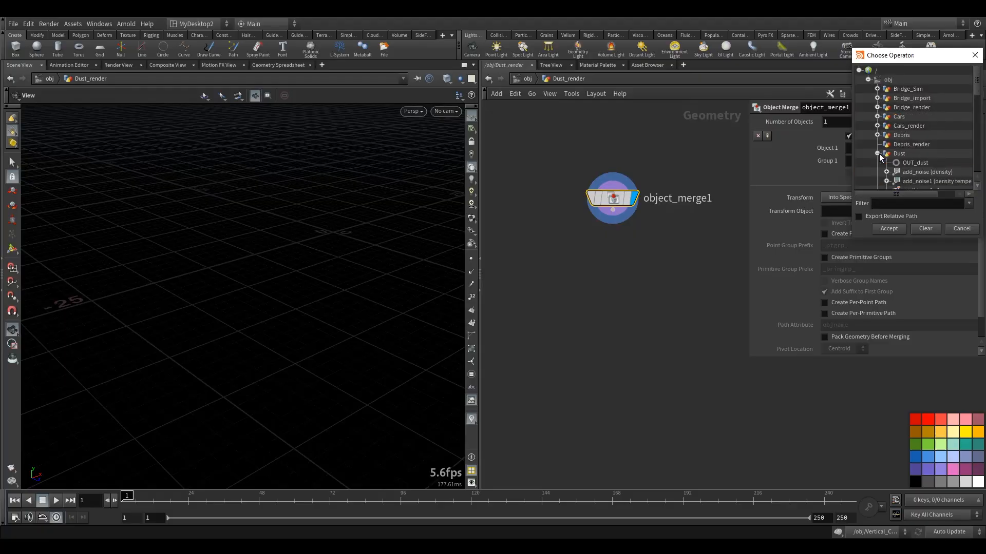
click(913, 161)
click(891, 229)
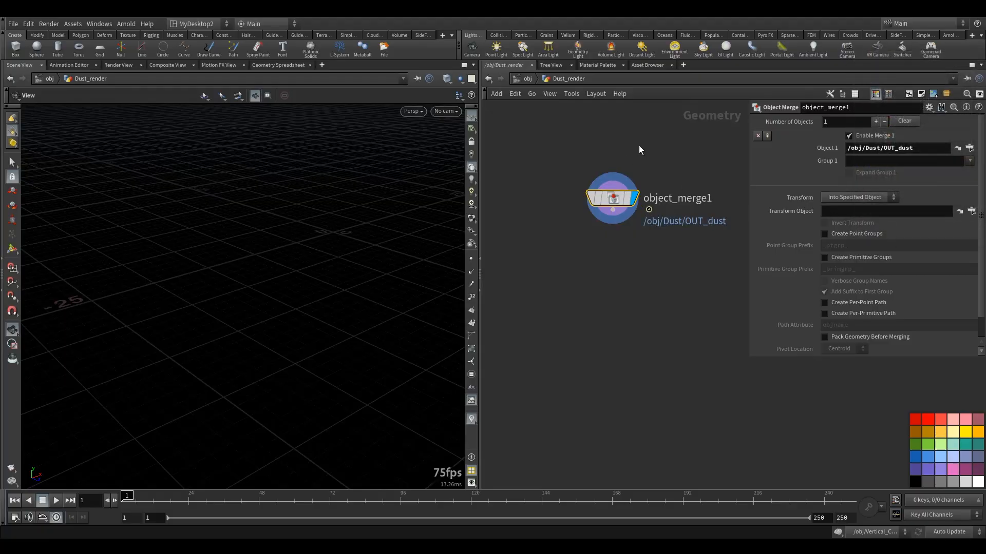
drag(614, 197, 583, 222)
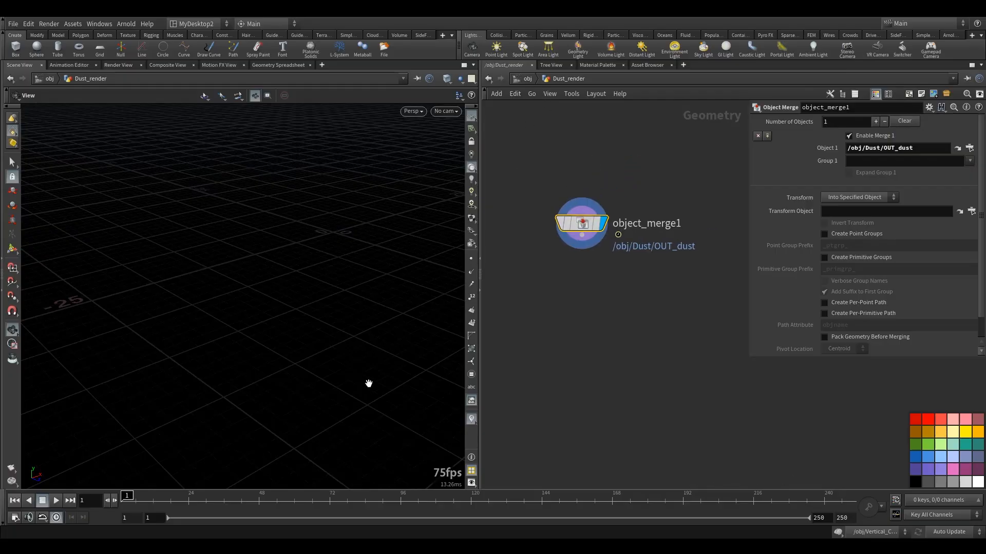
Preview the imported dust at frame 66 and hide Dust_render at the object level
click(312, 501)
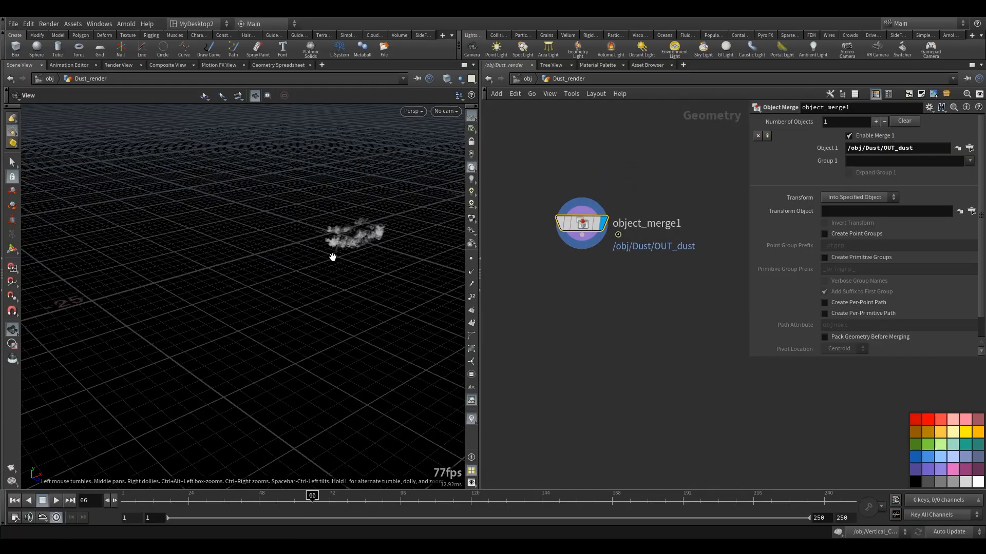
click(522, 83)
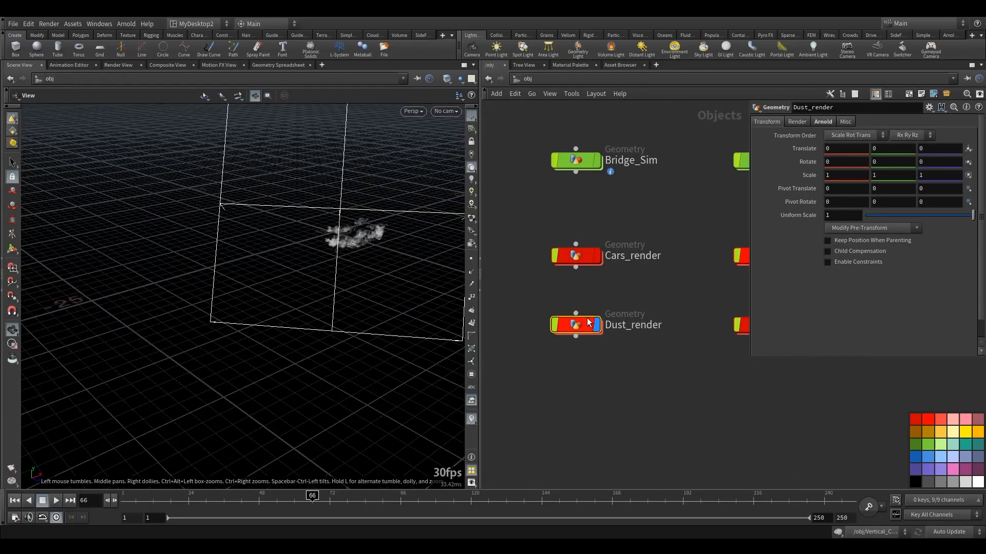
middle_drag(641, 300, 550, 361)
scroll(551, 360, down, 5)
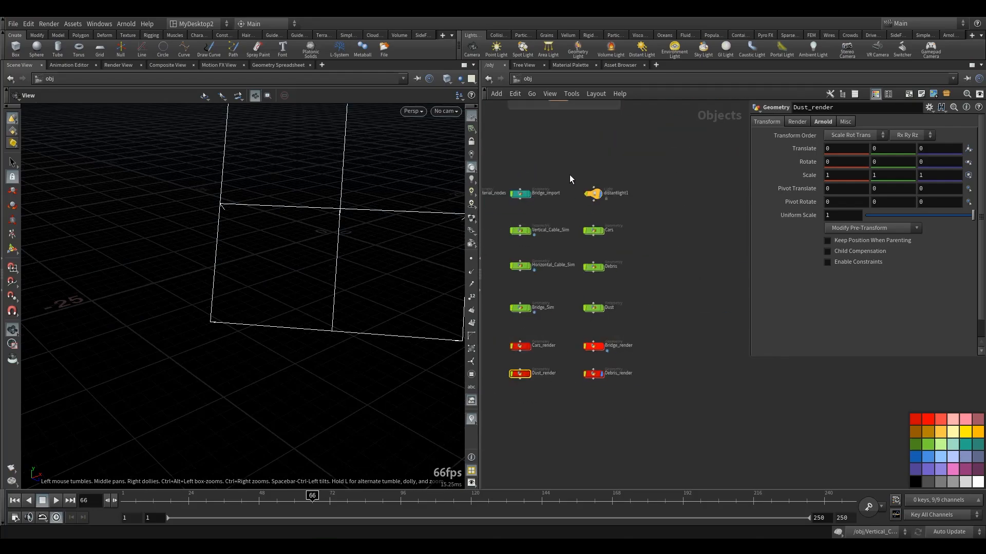
Delete the distantlight1 object from the scene
click(593, 194)
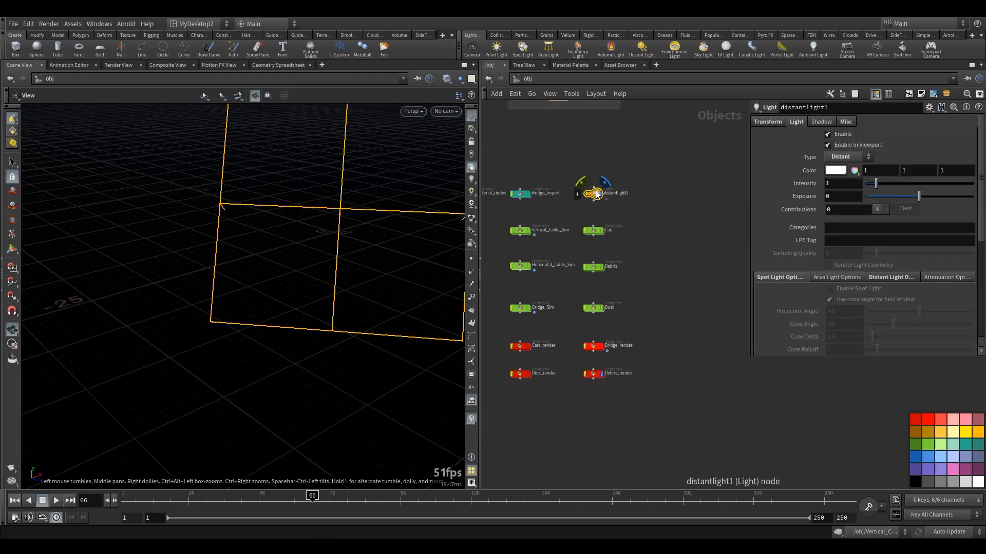
key(Delete)
scroll(635, 328, up, 6)
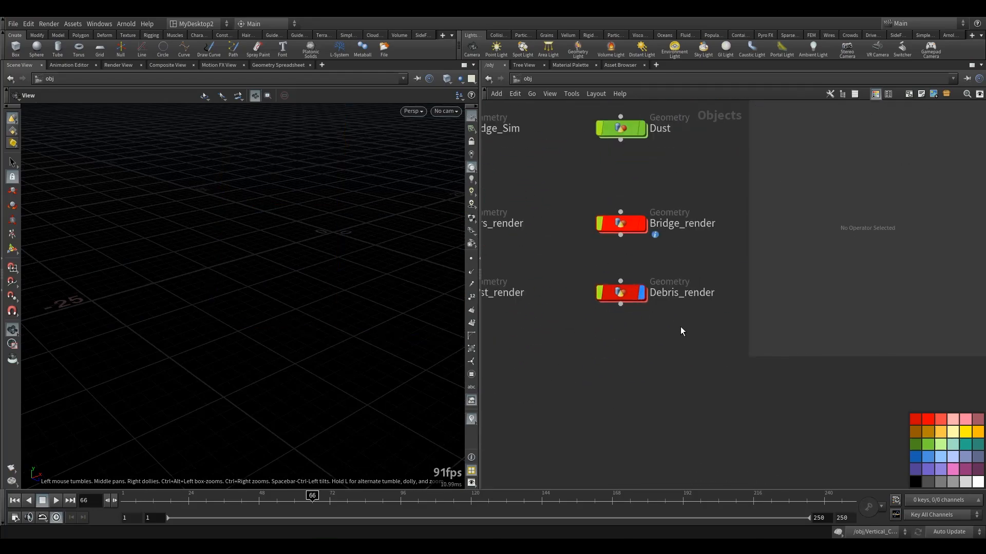
scroll(642, 322, down, 3)
scroll(624, 272, up, 5)
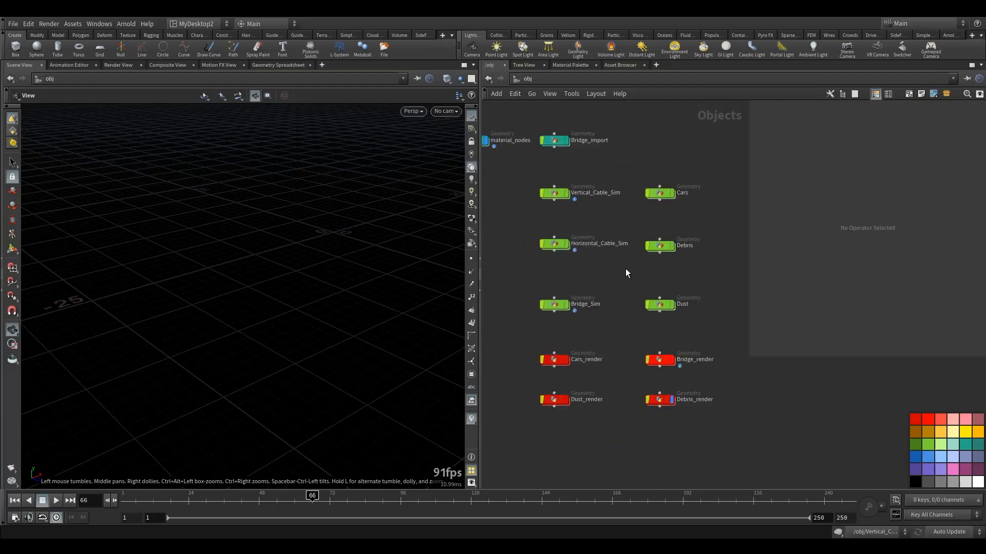
Go inside the Debris object and examine the attribwrangle1 code between filecache1 and OUT_debris
double_click(672, 234)
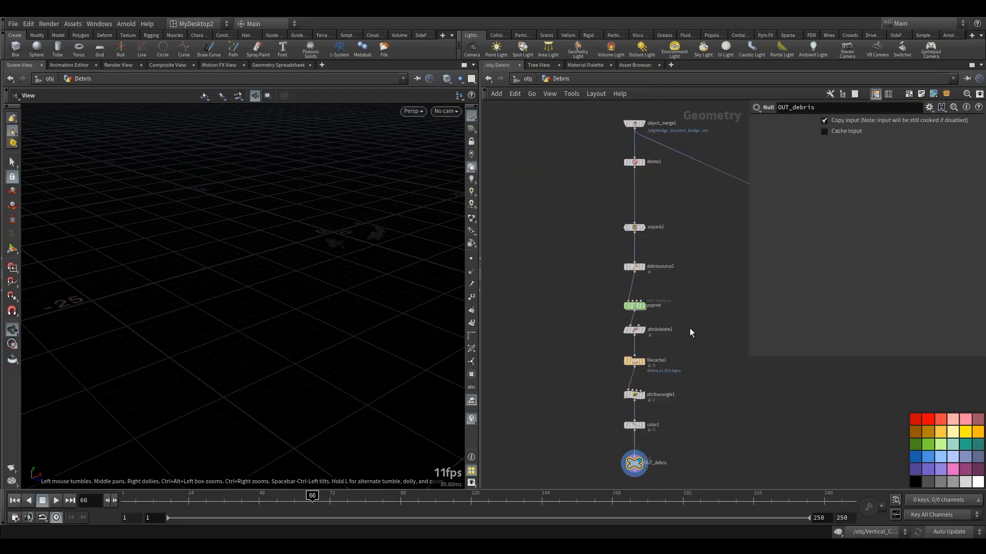
scroll(590, 323, up, 5)
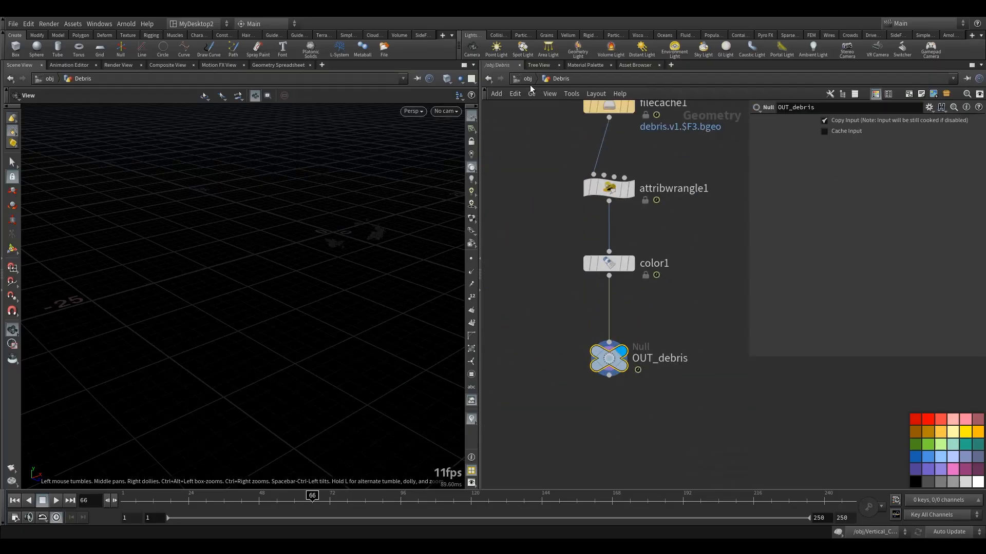
click(596, 191)
middle_drag(581, 232, 528, 258)
scroll(528, 257, down, 2)
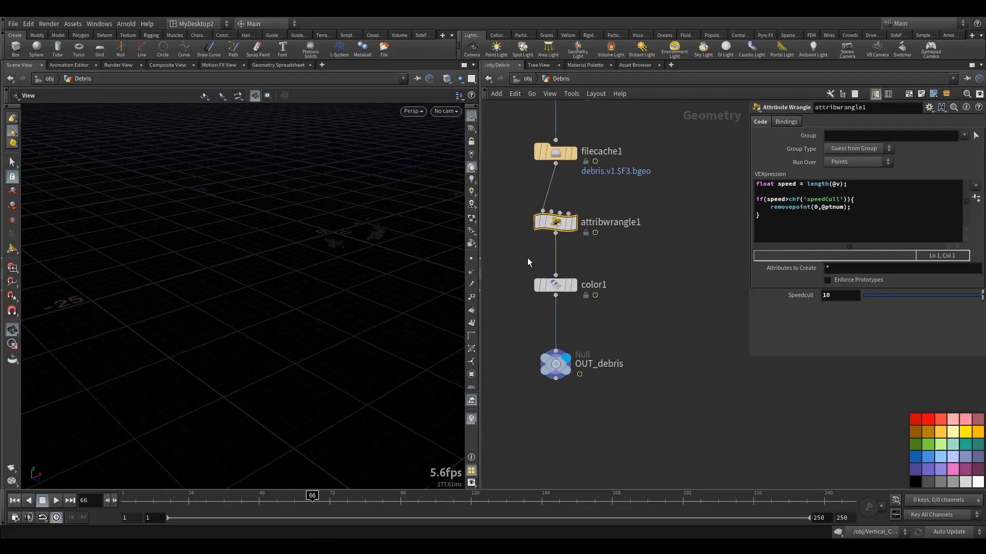
scroll(528, 257, down, 1)
mouse_move(552, 234)
drag(551, 233, 551, 244)
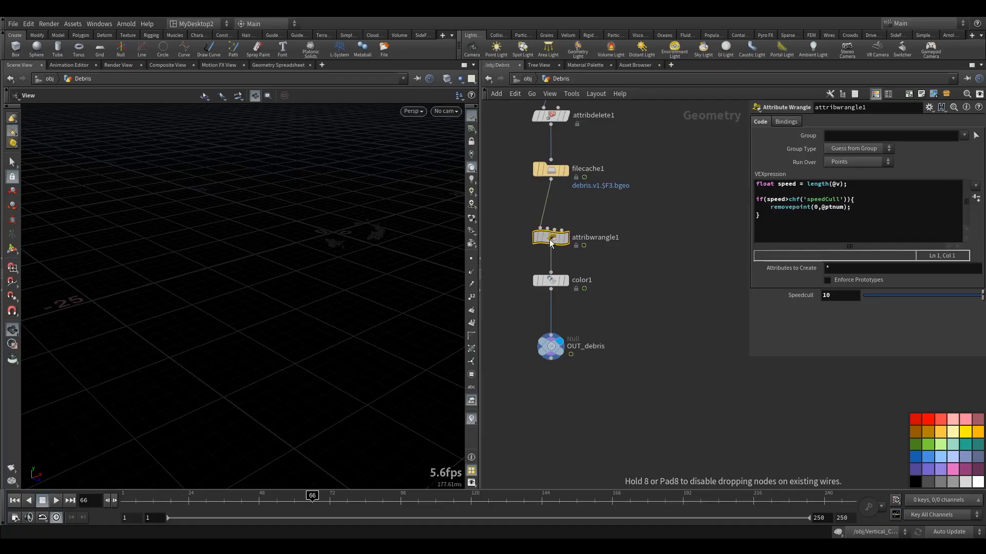
middle_drag(532, 259, 581, 288)
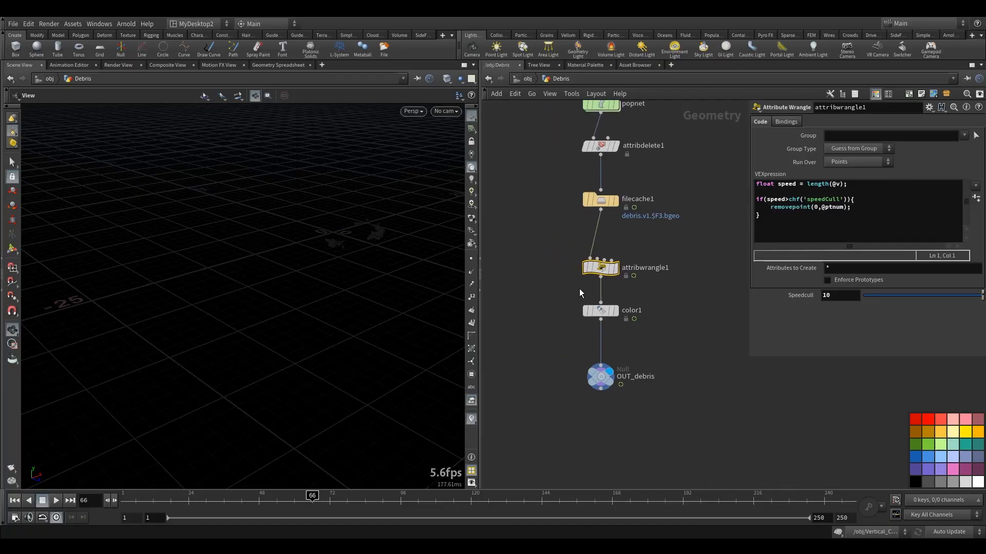
Duplicate the OUT_debris null beside attribwrangle1, wire the copy directly to filecache1's output and display it
drag(600, 377, 601, 207)
mouse_move(518, 262)
mouse_down()
mouse_move(532, 276)
mouse_move(512, 276)
mouse_up()
click(596, 271)
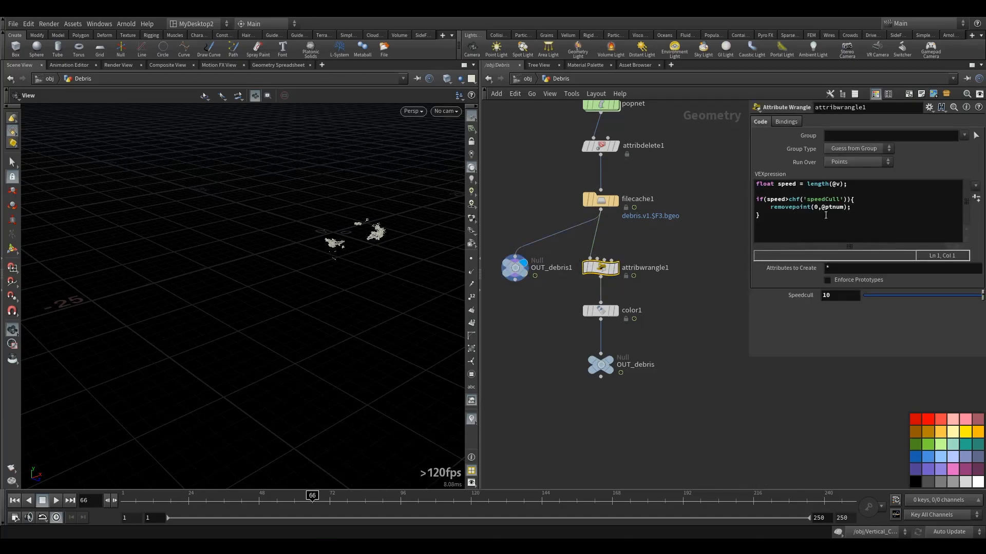
scroll(358, 228, up, 10)
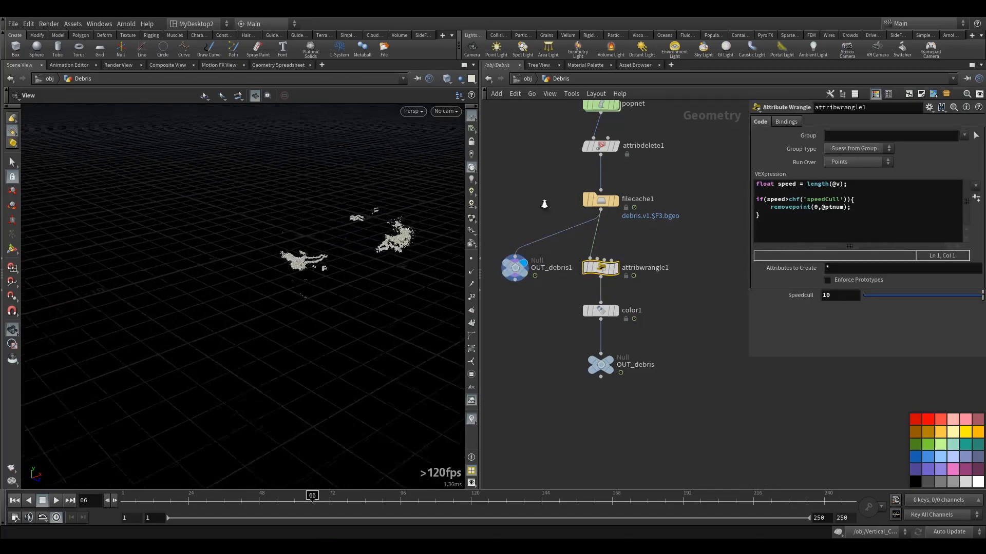
Rename the duplicated null OUT_debris_render and space it apart from the attribwrangle1, color1 and OUT_debris branch
drag(577, 244, 623, 370)
drag(608, 269, 635, 269)
double_click(551, 268)
text(_render)
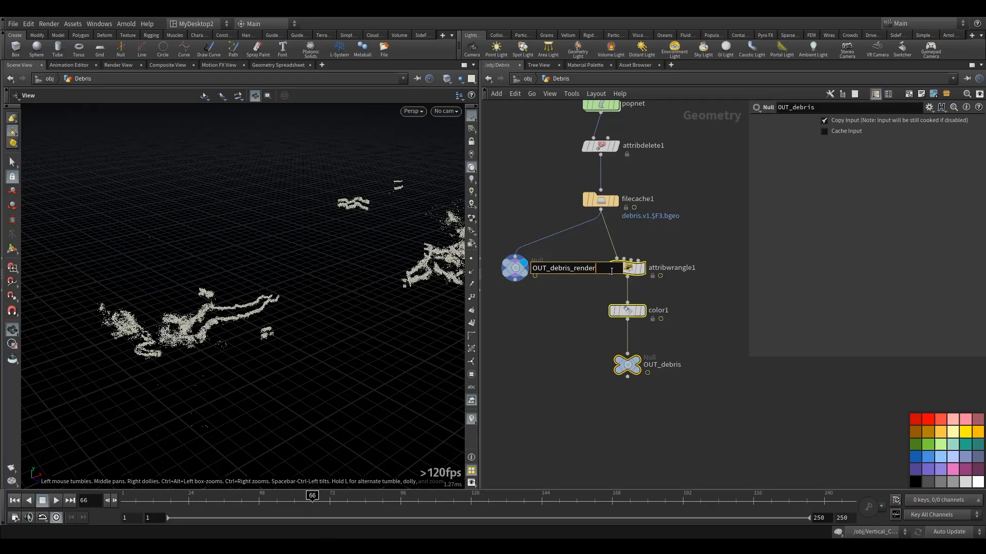
key(Return)
drag(515, 267, 497, 268)
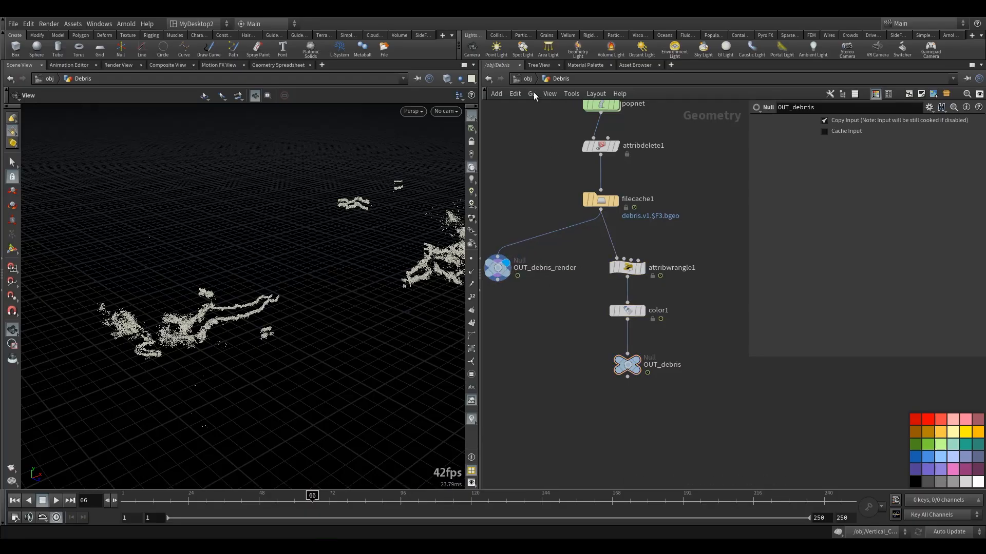
Return to the object level, go inside Debris_render and add an Object Merge node
click(527, 79)
scroll(572, 248, down, 3)
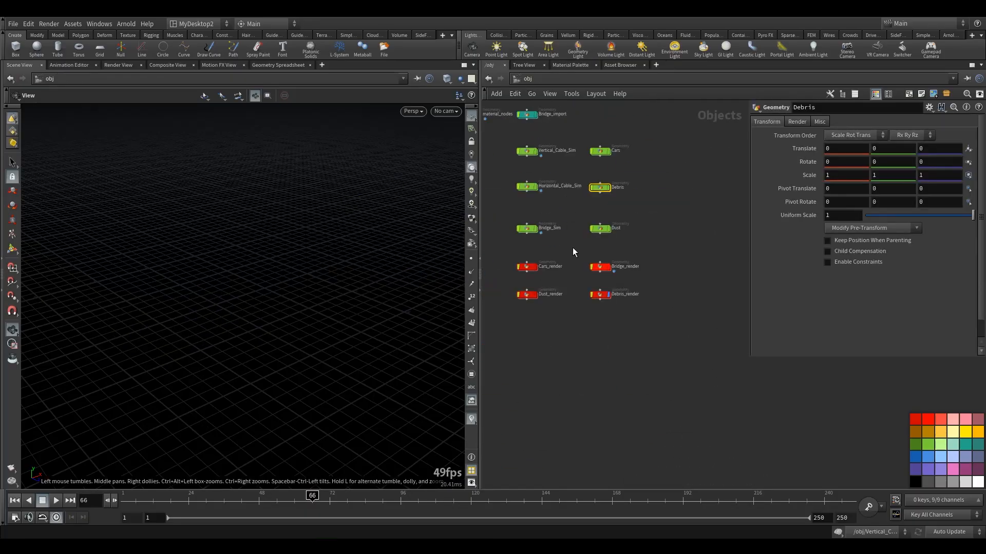
double_click(630, 285)
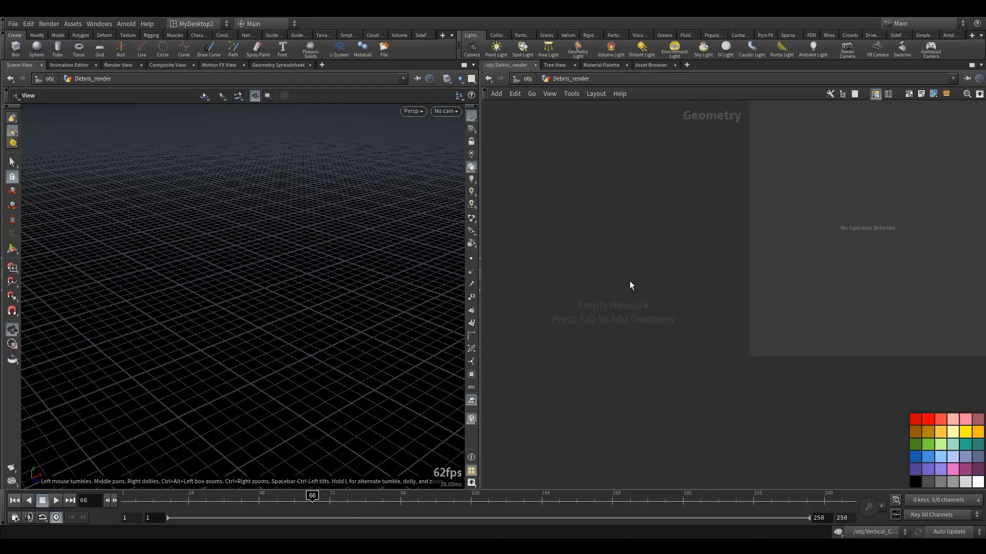
key(Tab)
text(om)
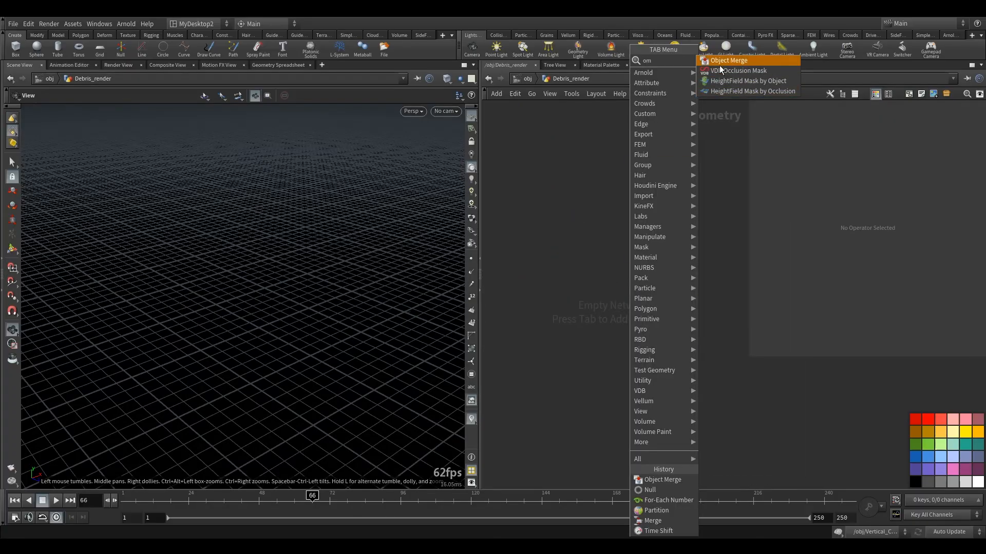
key(Return)
click(599, 211)
Set the Object Merge node's Object 1 source to /obj/Debris/OUT_debris_render and inspect the imported debris
click(968, 148)
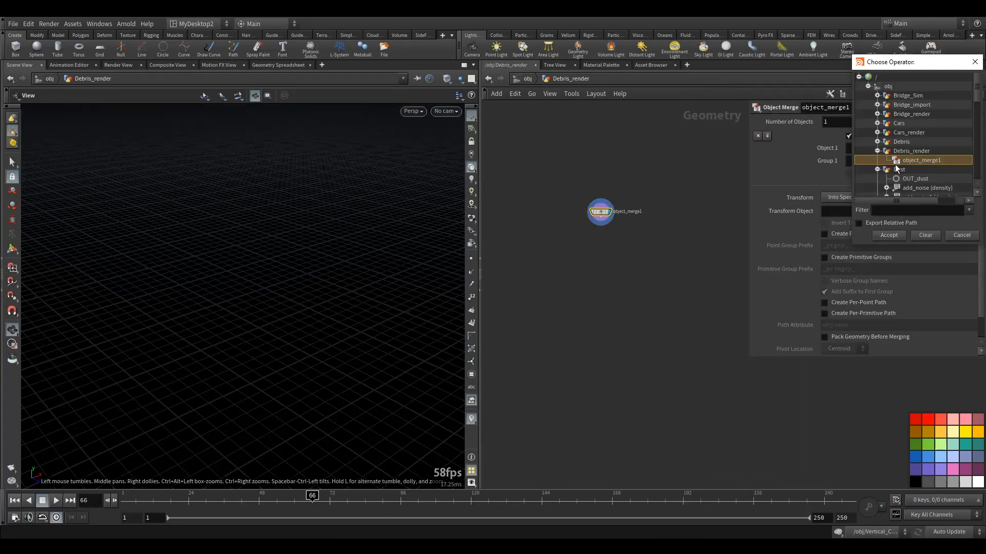
click(877, 150)
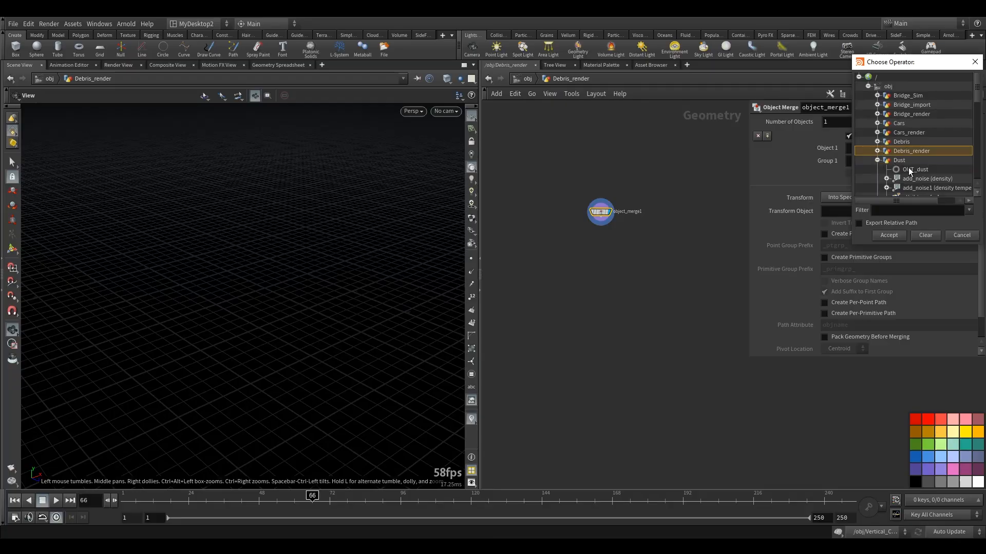
click(877, 161)
click(876, 141)
click(910, 152)
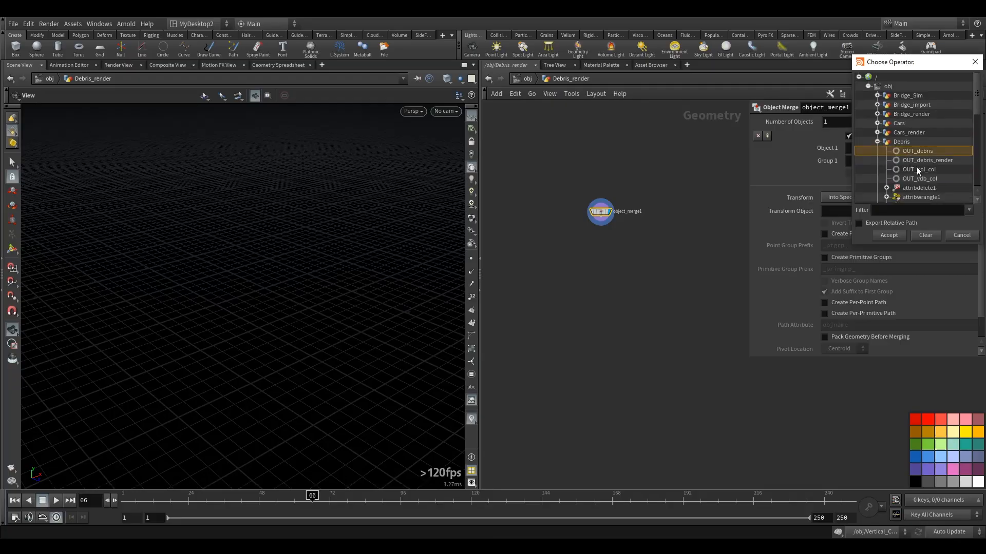
click(927, 158)
click(891, 235)
drag(253, 308, 341, 288)
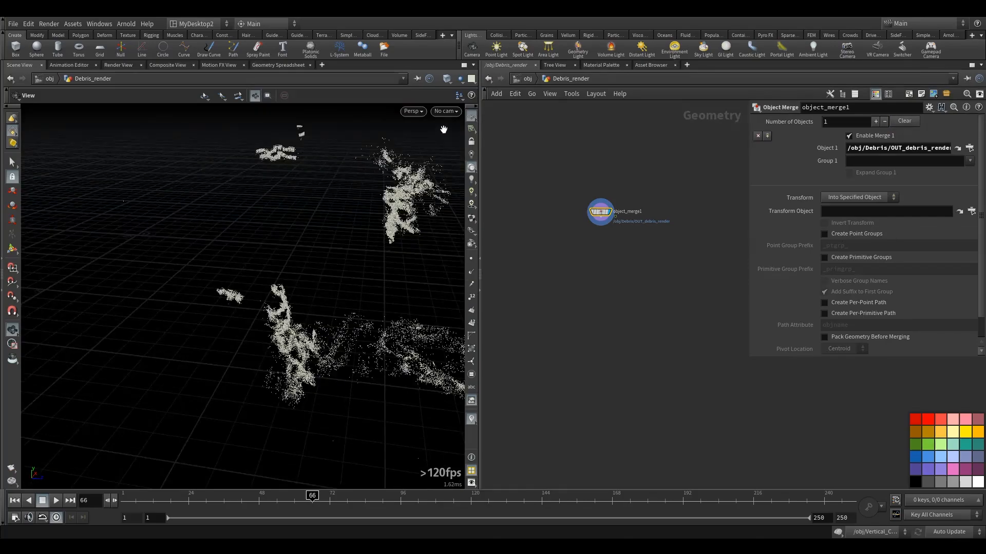
Add an Arnold Light at the object level, next to Bridge_import
click(524, 78)
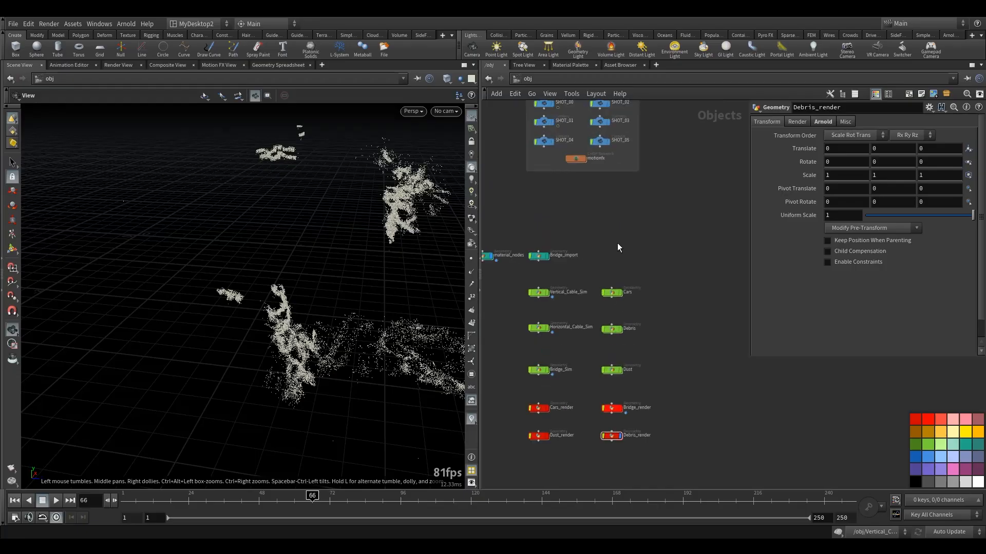
key(Tab)
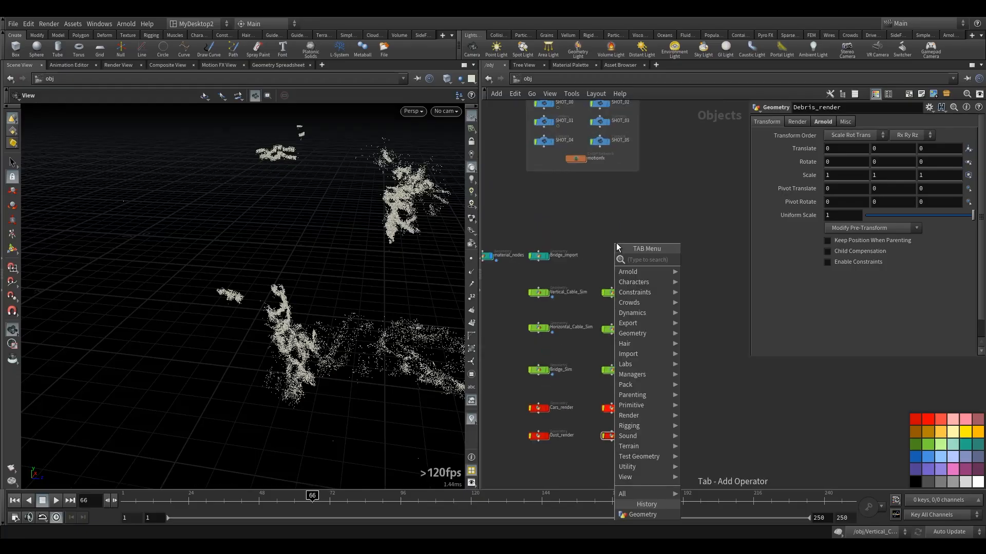
mouse_move(635, 270)
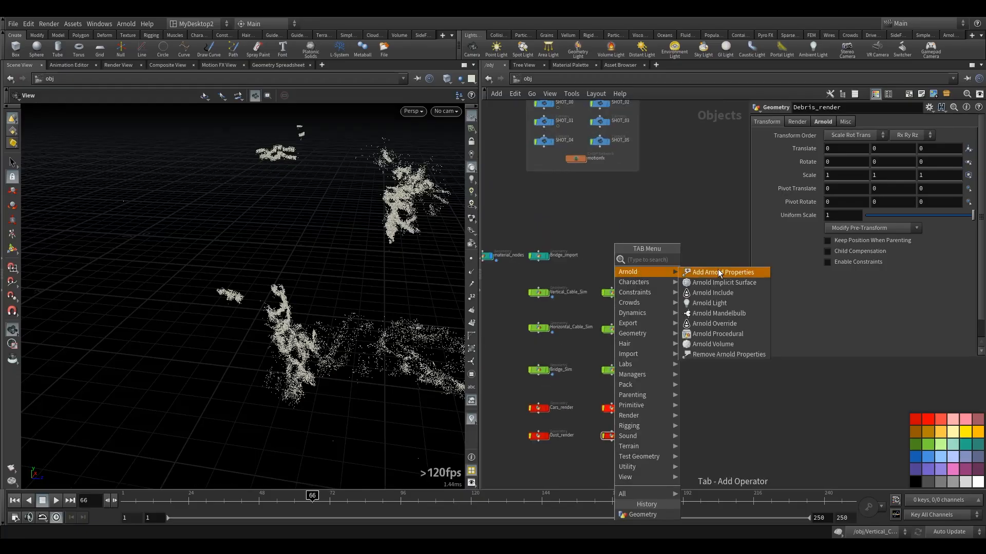
click(714, 303)
click(616, 251)
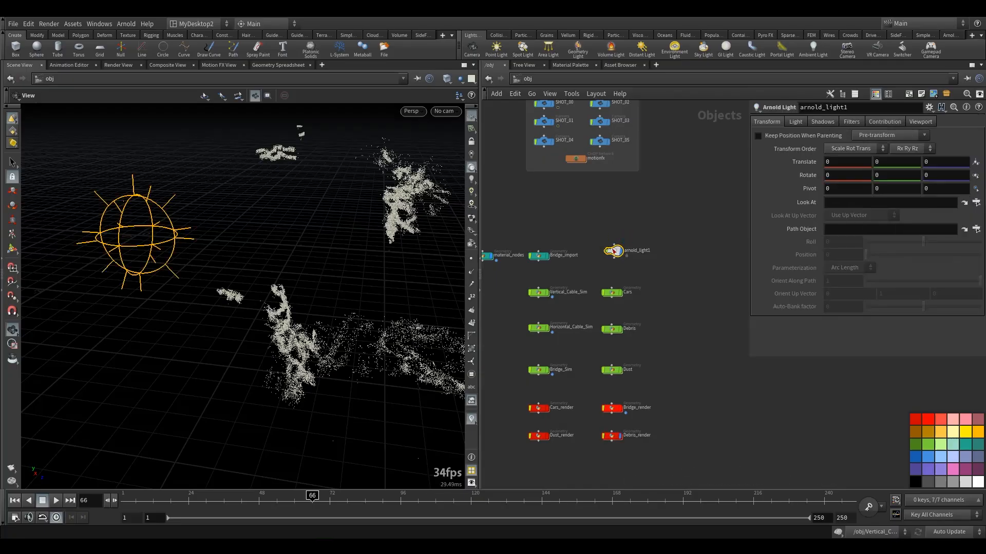
Set the Arnold light's type to Skydome
scroll(632, 221, down, 3)
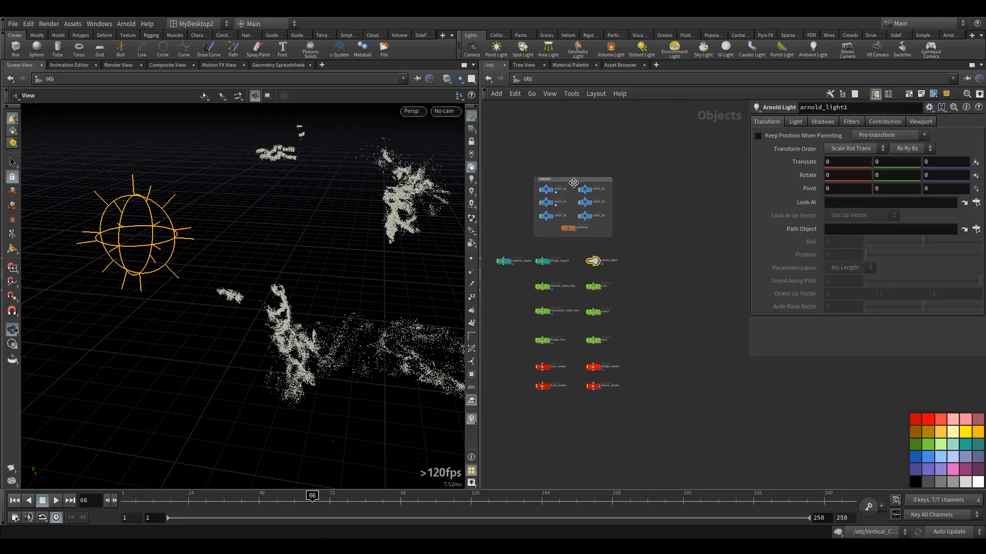
scroll(608, 262, up, 1)
scroll(608, 261, up, 1)
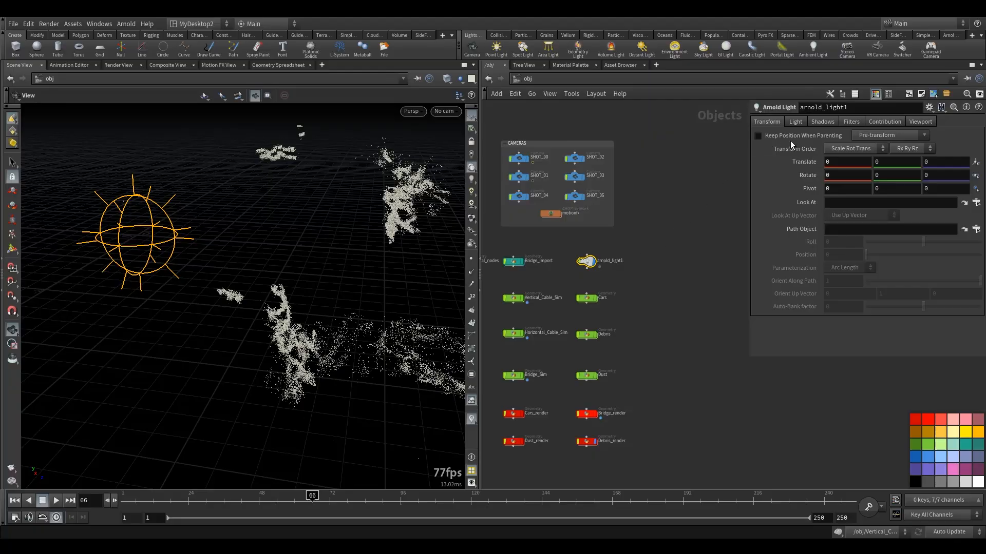
click(795, 122)
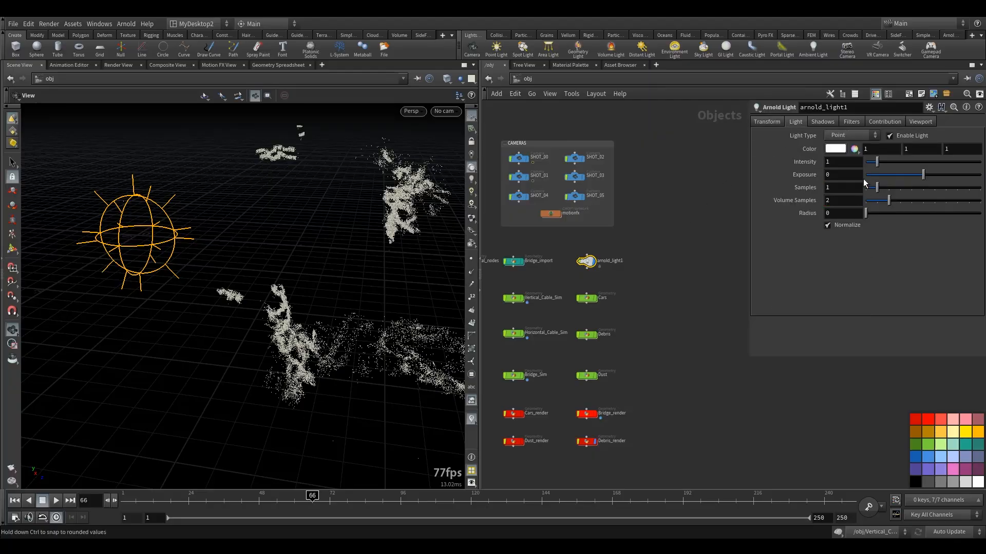
click(845, 139)
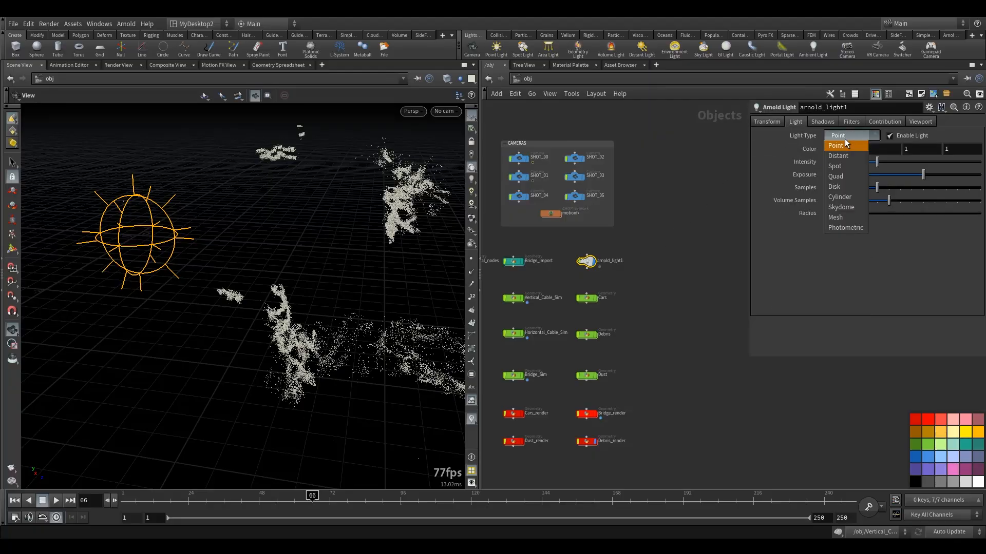
click(846, 208)
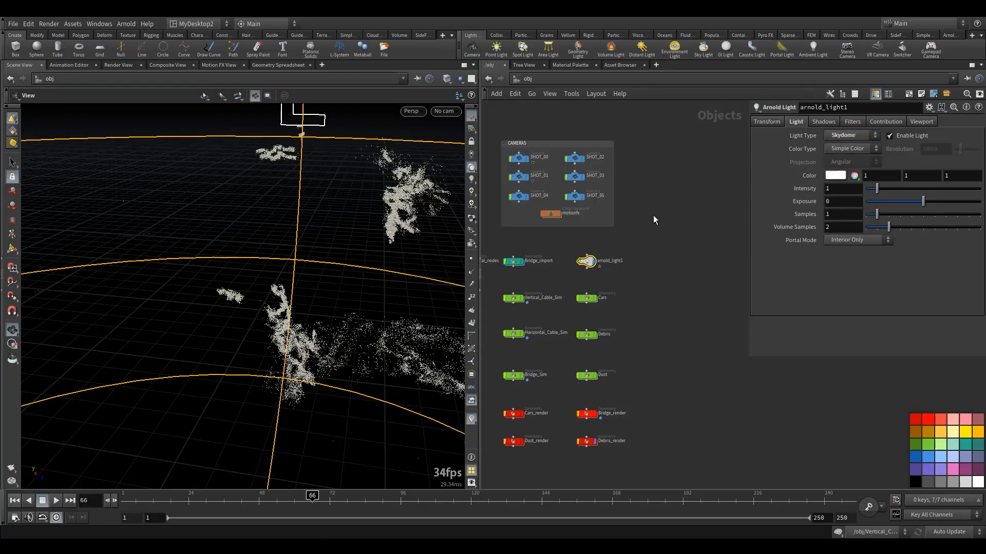
Set the skydome light's Color Type to Texture
drag(147, 271, 252, 265)
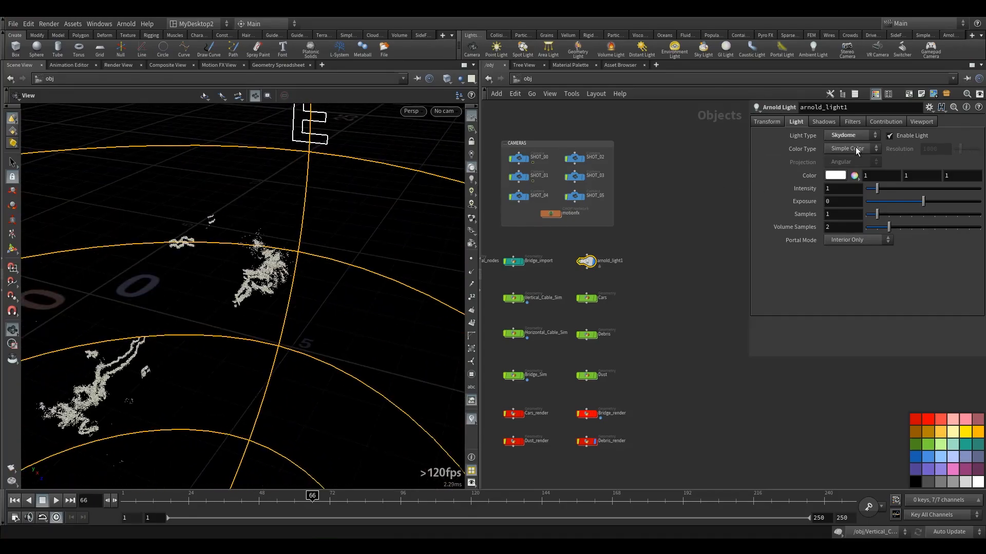
click(850, 148)
click(857, 167)
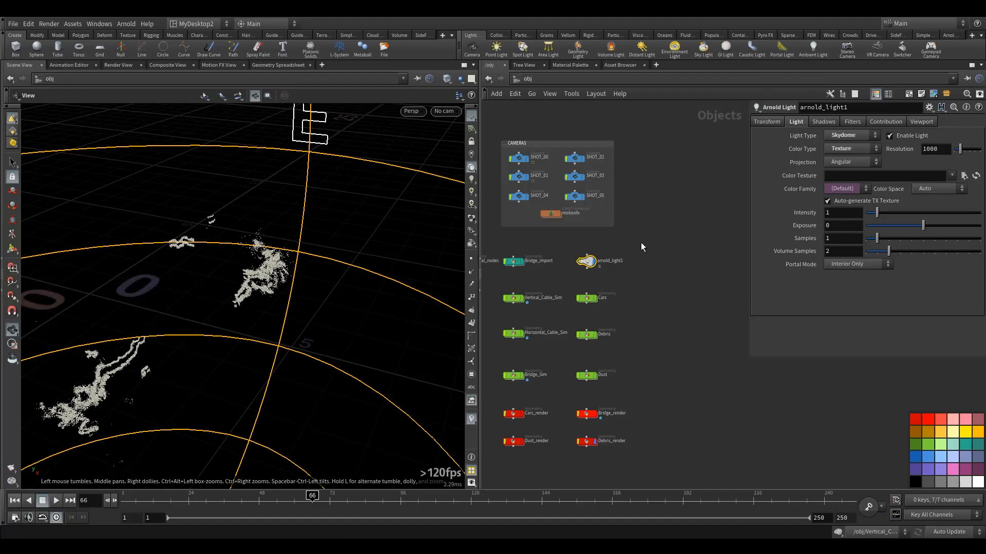
mouse_move(687, 222)
middle_down()
mouse_move(674, 216)
mouse_move(691, 222)
middle_up()
Load $HIP/hdr/cannon_8k.exr as the skydome light's Color Texture and hide the network editor's color palette
click(964, 175)
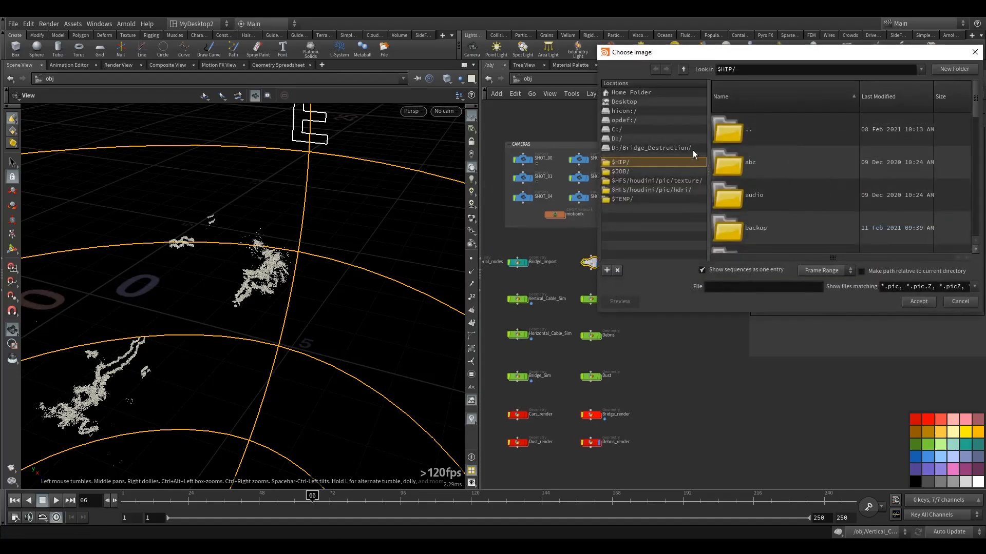
scroll(780, 175, down, 3)
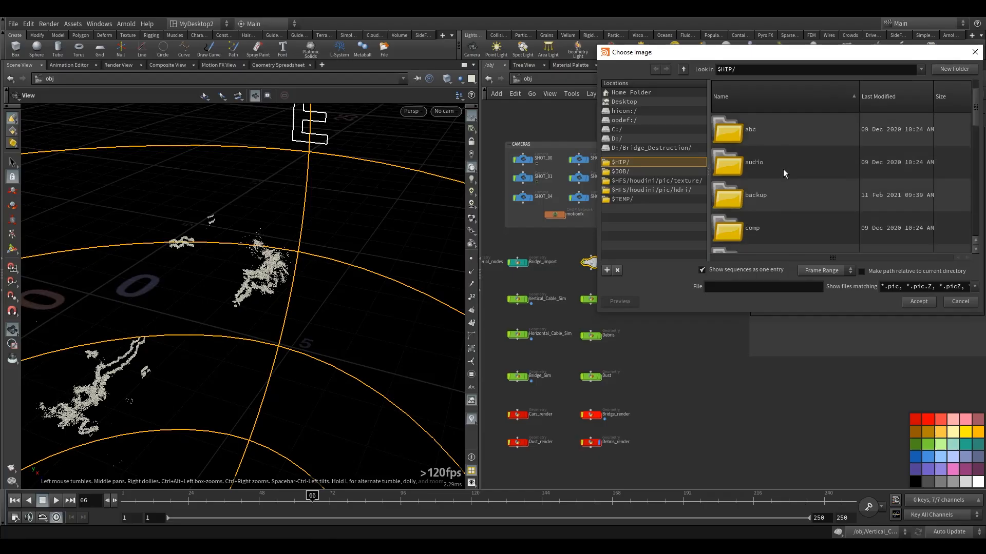
scroll(776, 191, down, 1)
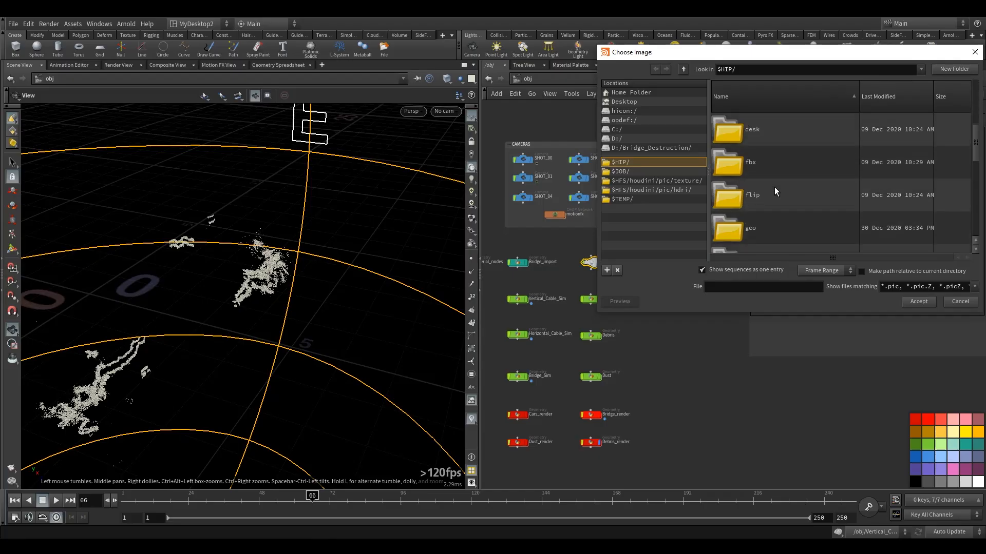
scroll(762, 218, down, 1)
double_click(755, 233)
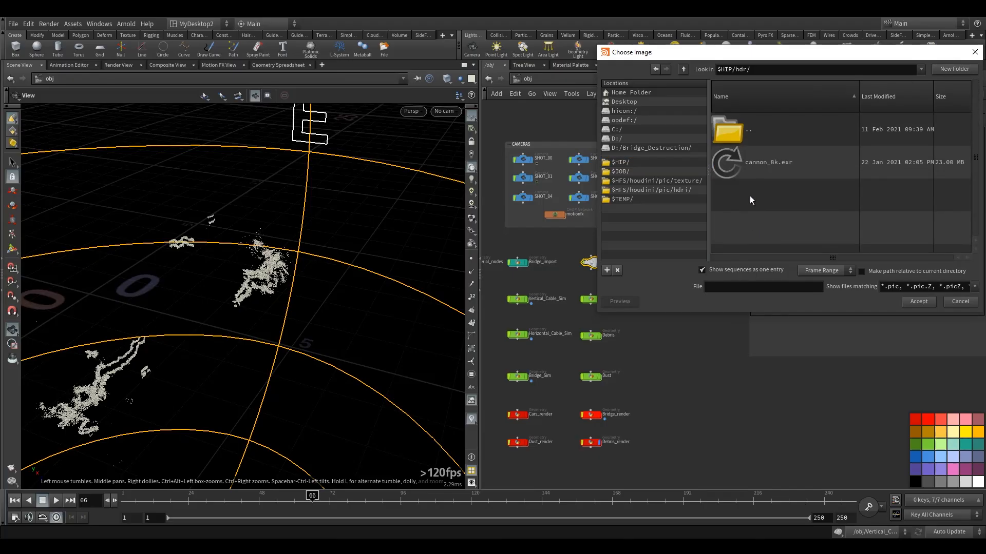
click(749, 163)
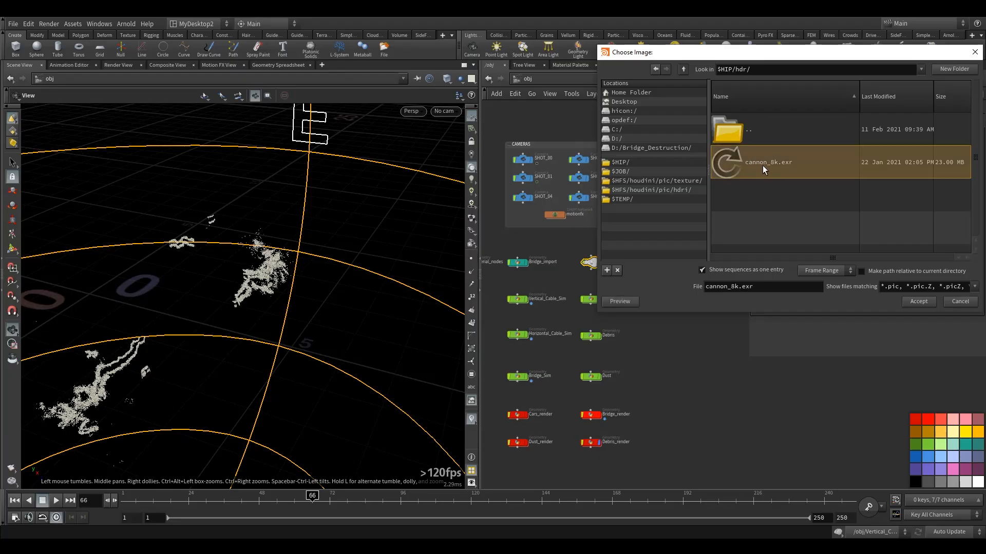
click(918, 302)
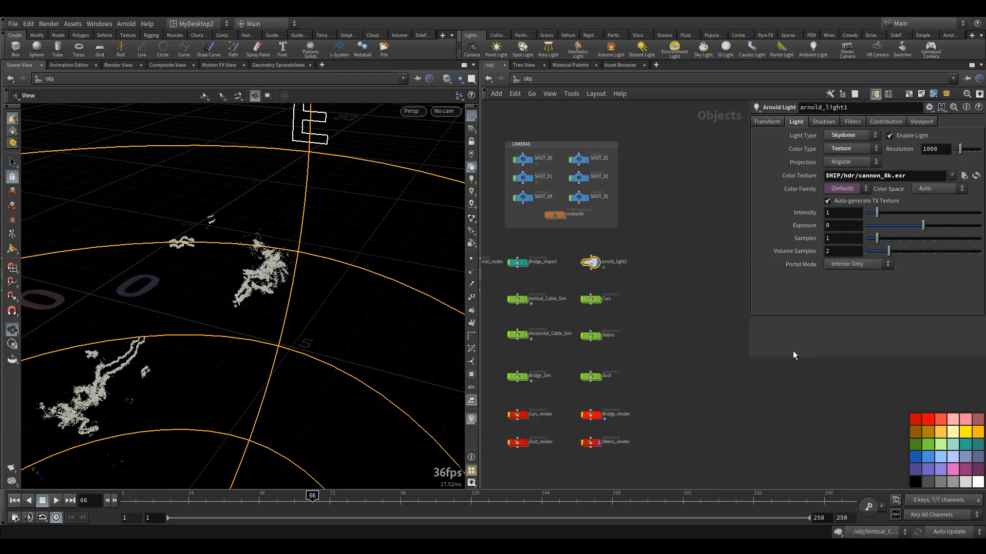
click(812, 384)
key(c)
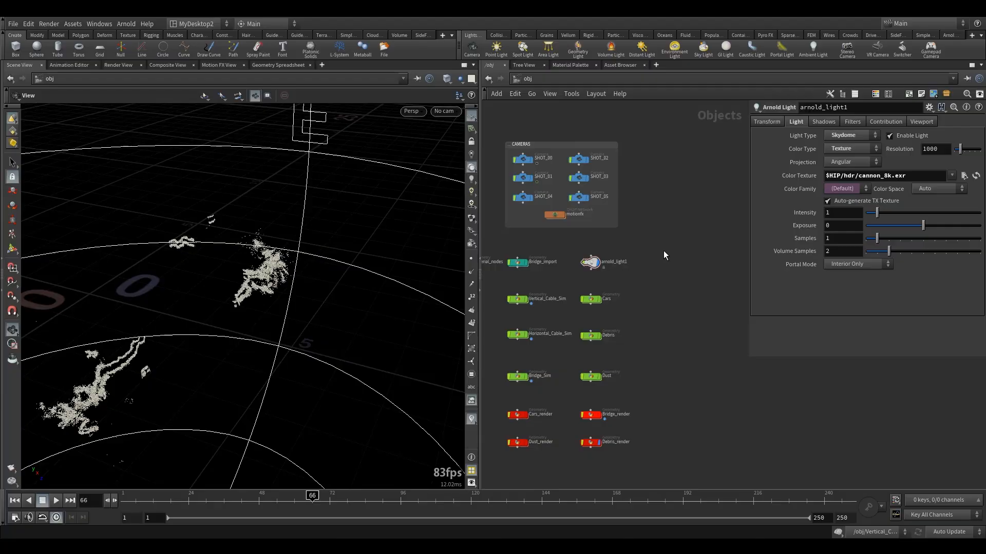
Add an Arnold render node in the out network
scroll(346, 267, down, 5)
middle_drag(632, 388, 664, 290)
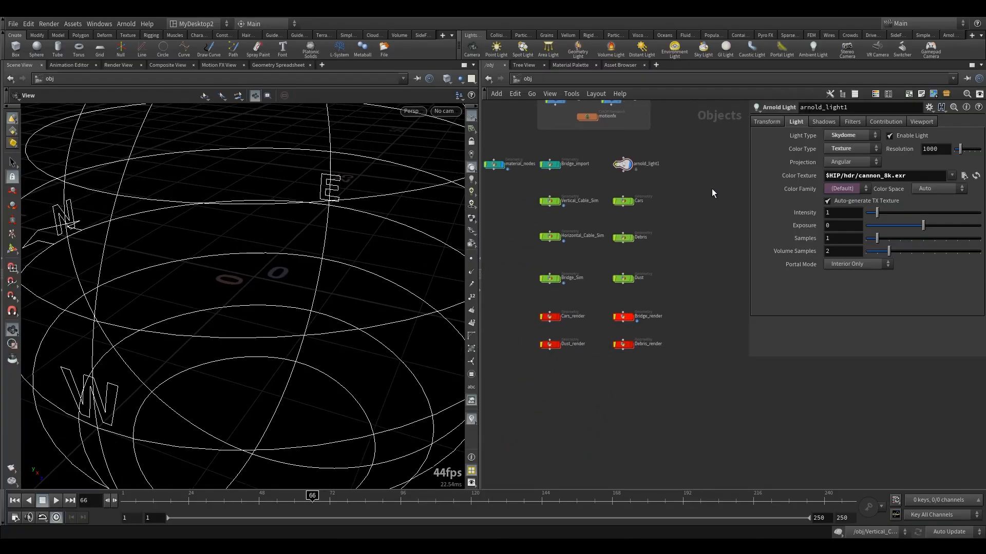
click(528, 78)
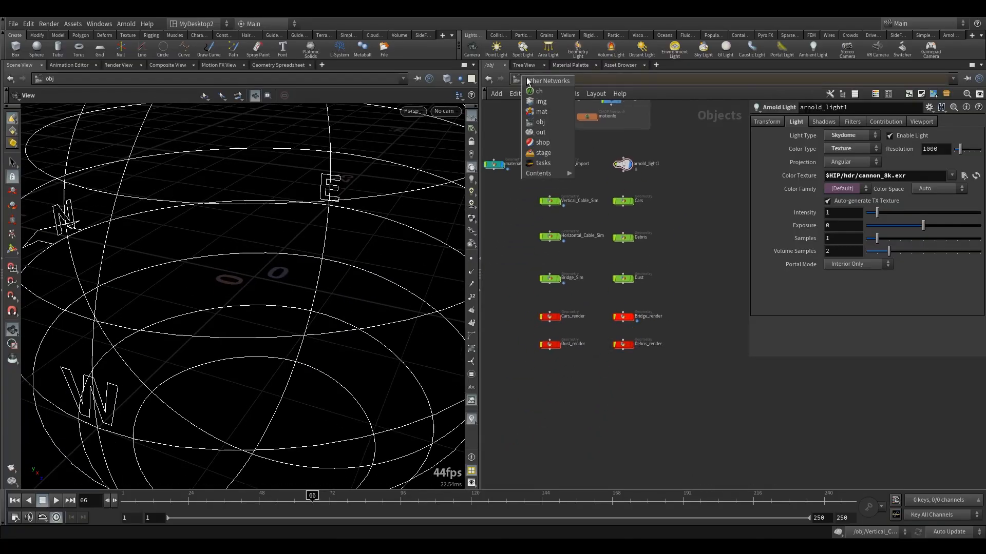
click(552, 132)
key(Tab)
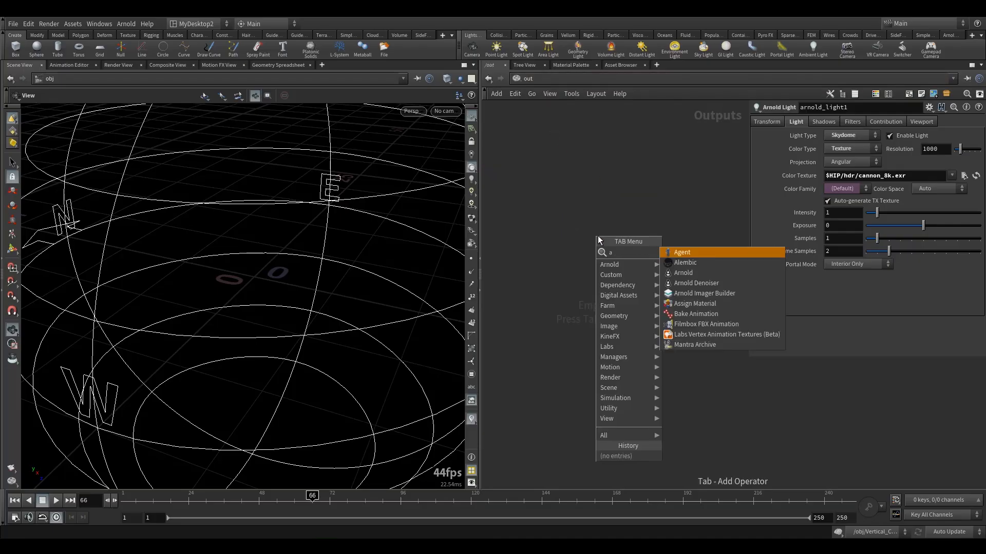
click(682, 254)
click(598, 261)
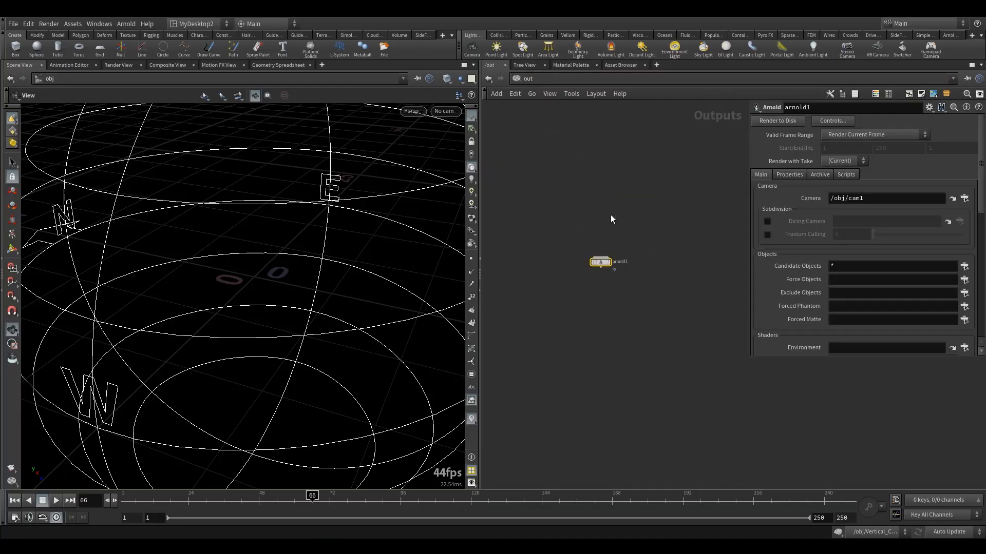
drag(598, 260, 585, 255)
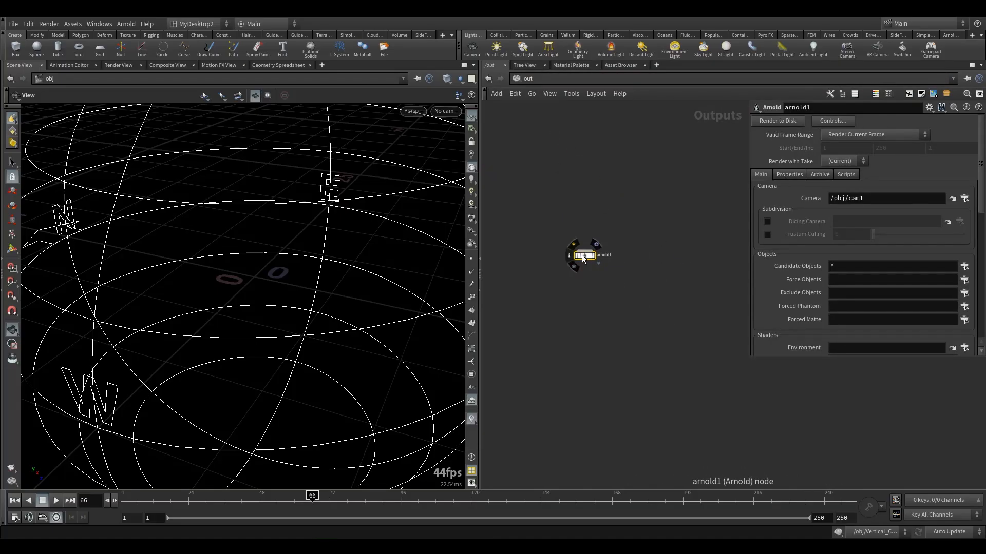
Set the Arnold render node's camera to /obj/SHOT_02
click(964, 199)
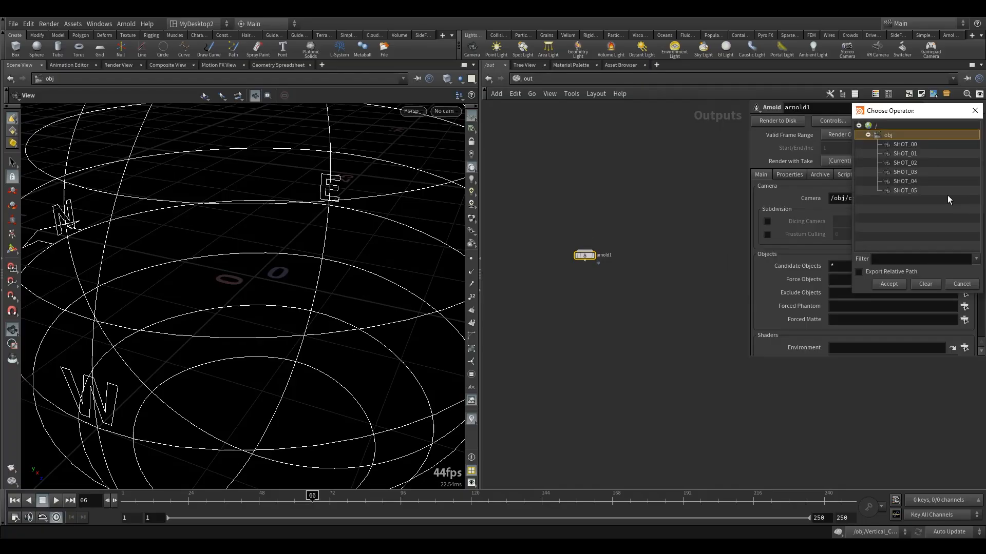
click(904, 163)
click(889, 284)
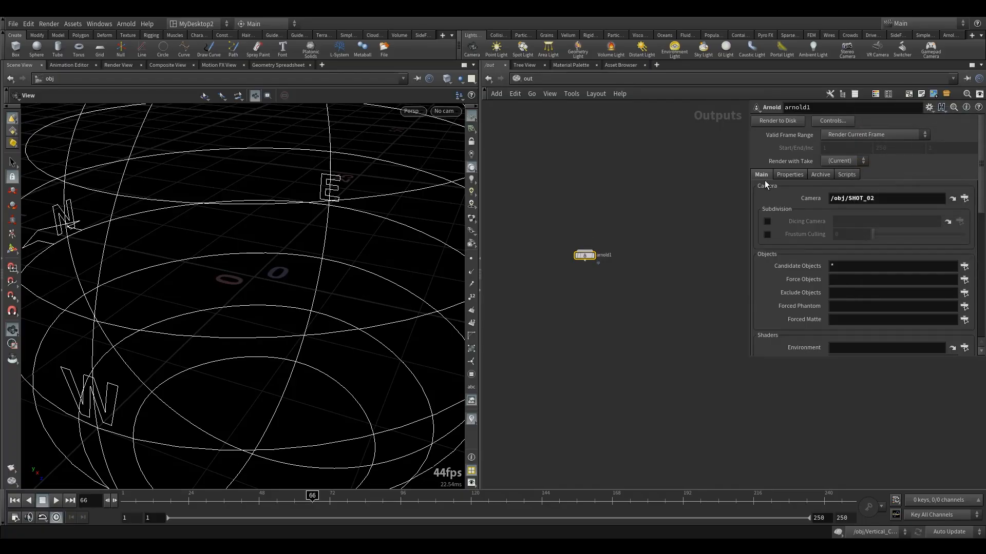
Duplicate the Arnold render node below itself and rename the original arnold_geo
scroll(593, 264, up, 4)
alt+drag(588, 257, 574, 318)
double_click(636, 239)
click(656, 245)
key(shift+Left)
text(_g)
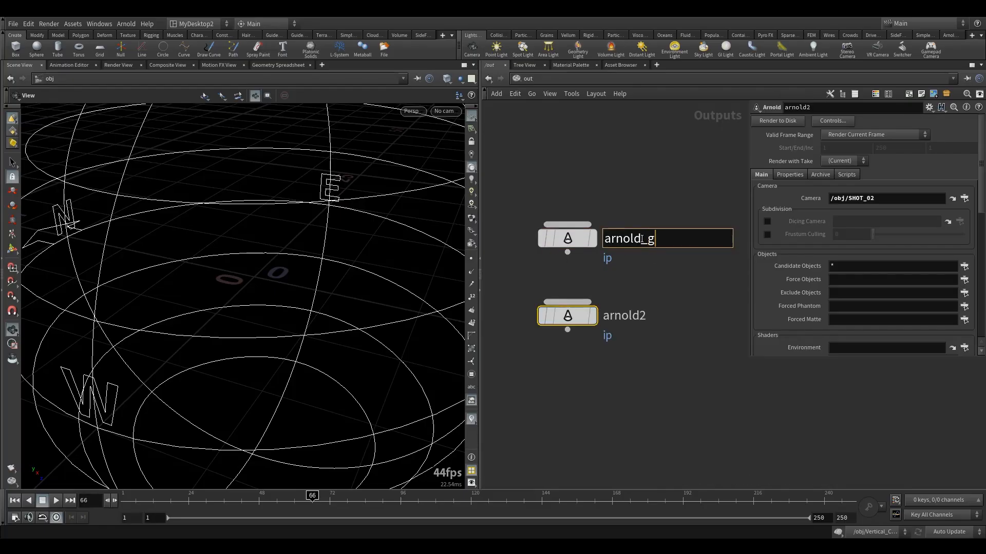
text(eo)
Rename the duplicated render node arnold_volumes and move it farther below arnold_geo
double_click(641, 315)
key(Delete)
text(_)
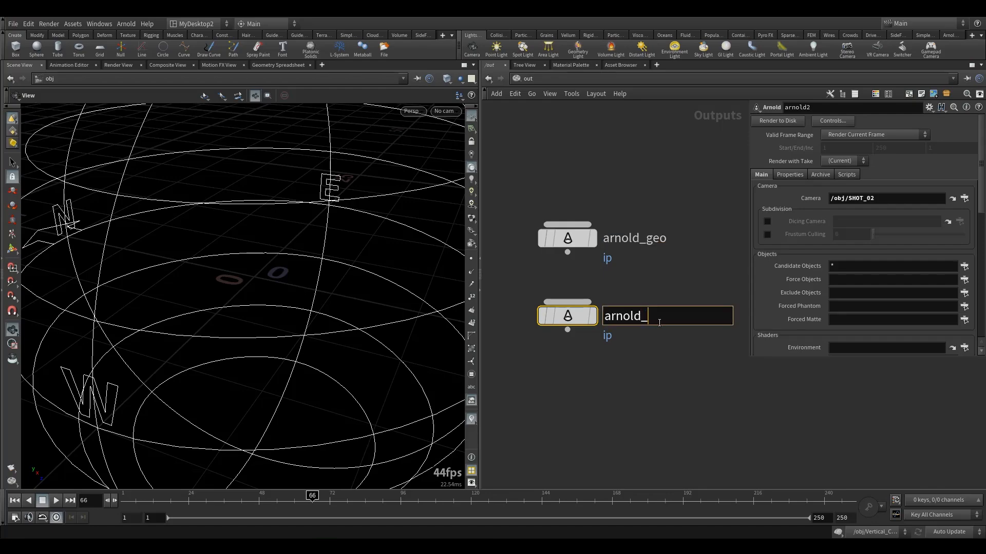
text(volumes)
key(Return)
drag(568, 316, 567, 347)
Clear the Candidate Objects pattern of the arnold_geo render node
drag(533, 225, 607, 292)
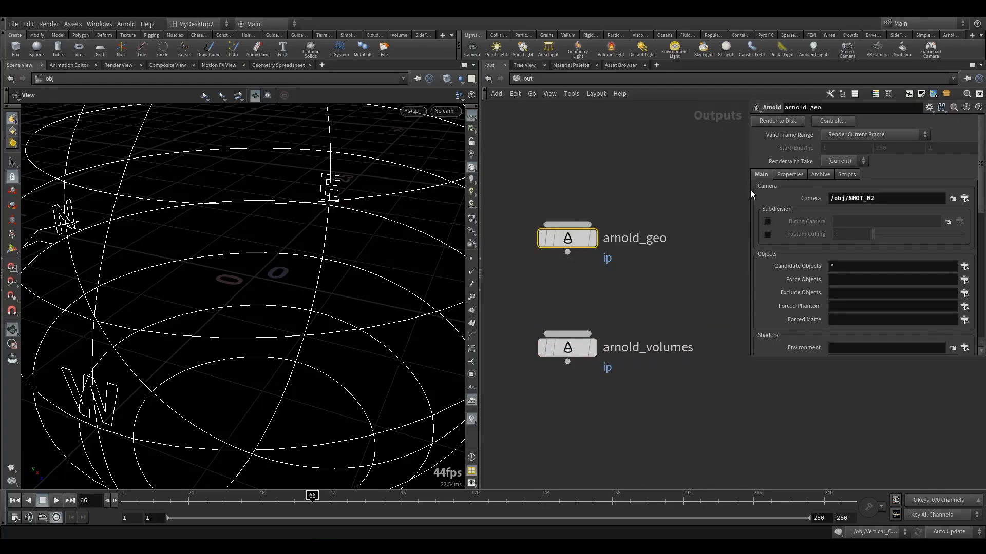
scroll(803, 282, down, 1)
click(852, 239)
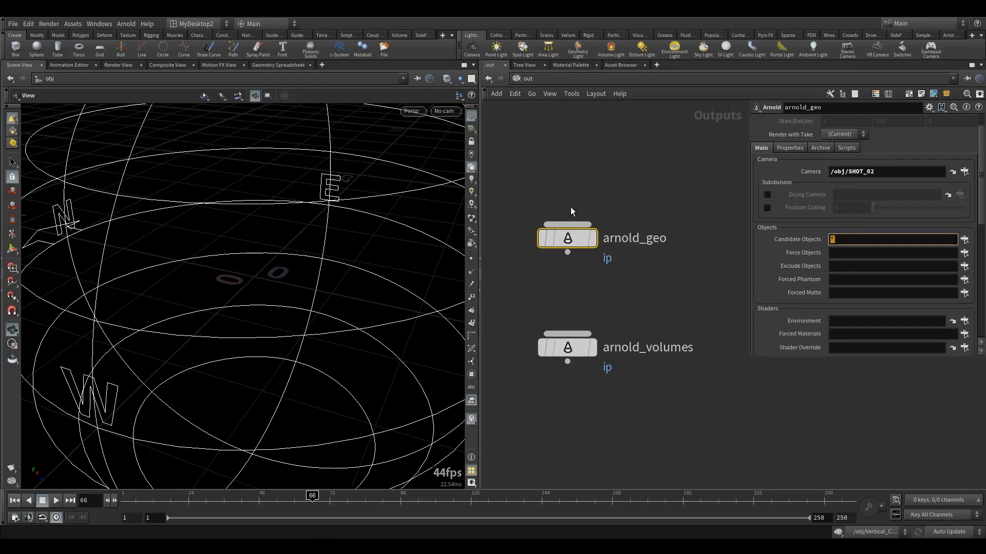
key(BackSpace)
click(851, 240)
Set arnold_geo's Force Objects to Bridge_render, Cars_render and Debris_render, and widen the parameter area
click(964, 253)
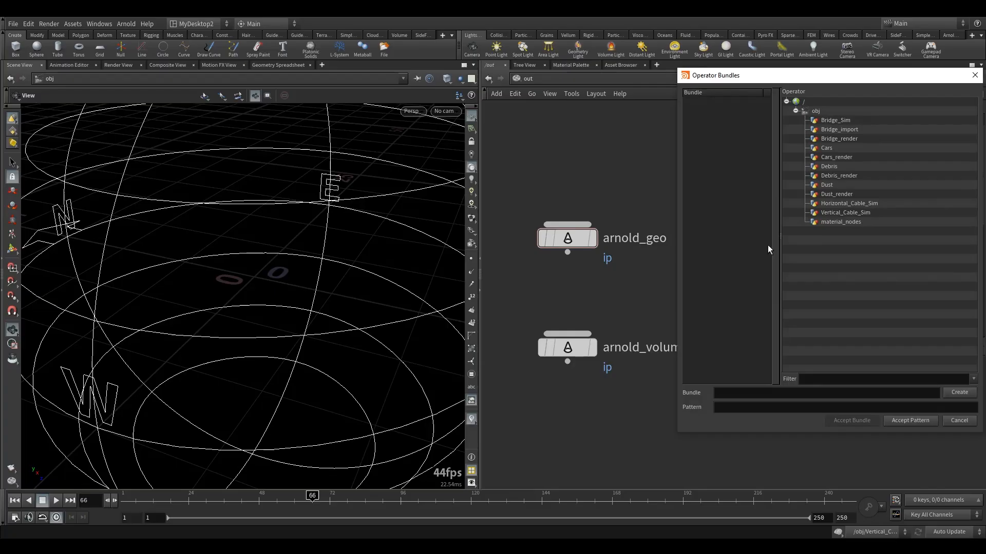
click(847, 139)
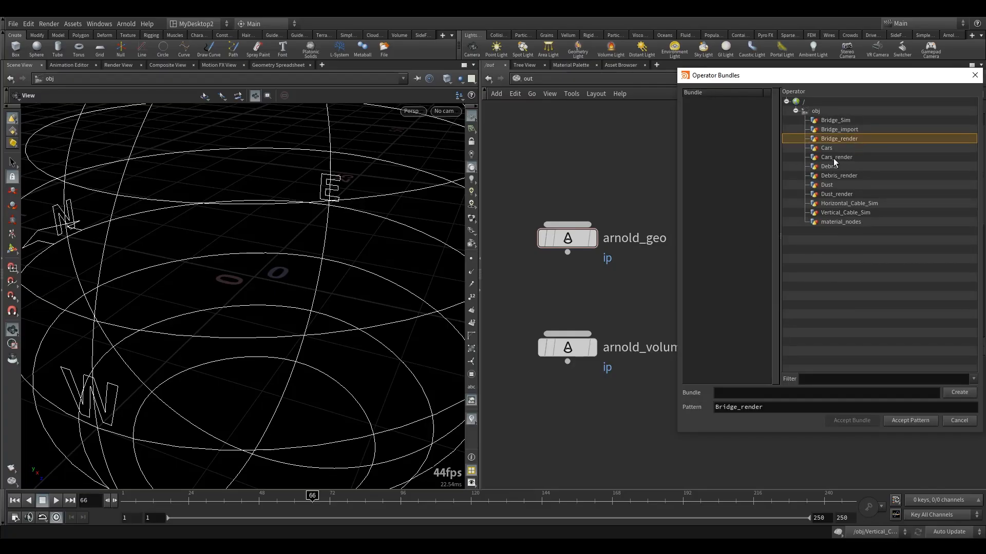
ctrl+click(833, 158)
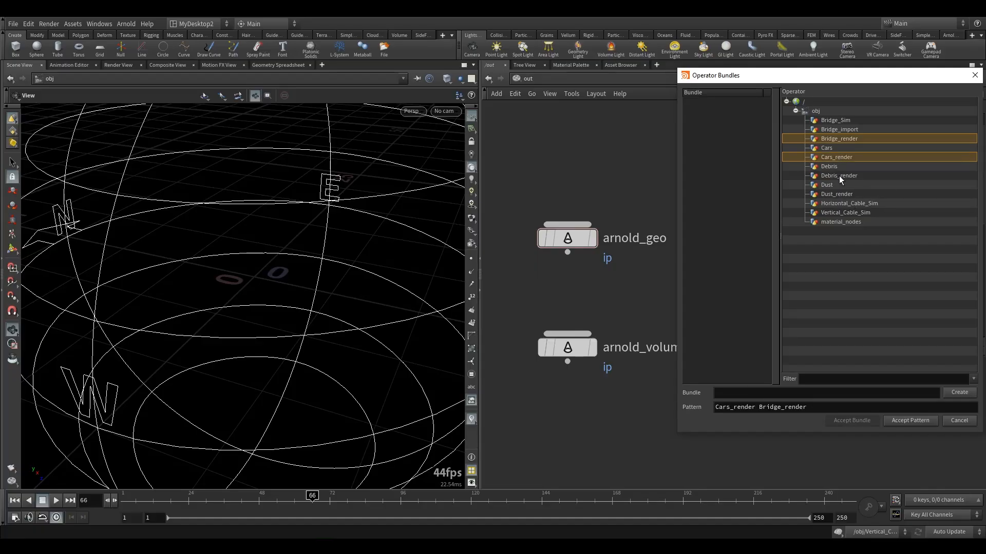
ctrl+click(839, 176)
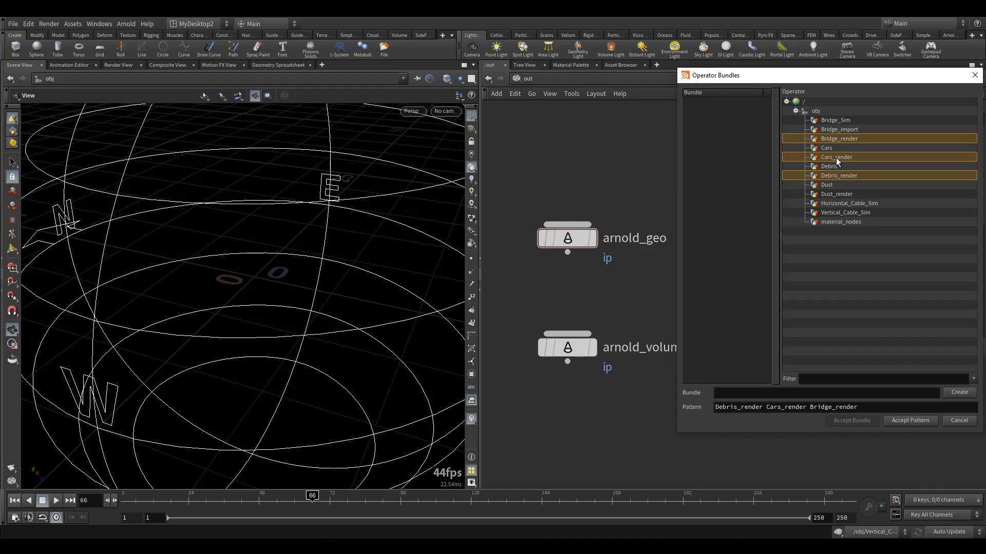
click(910, 421)
drag(747, 242, 643, 242)
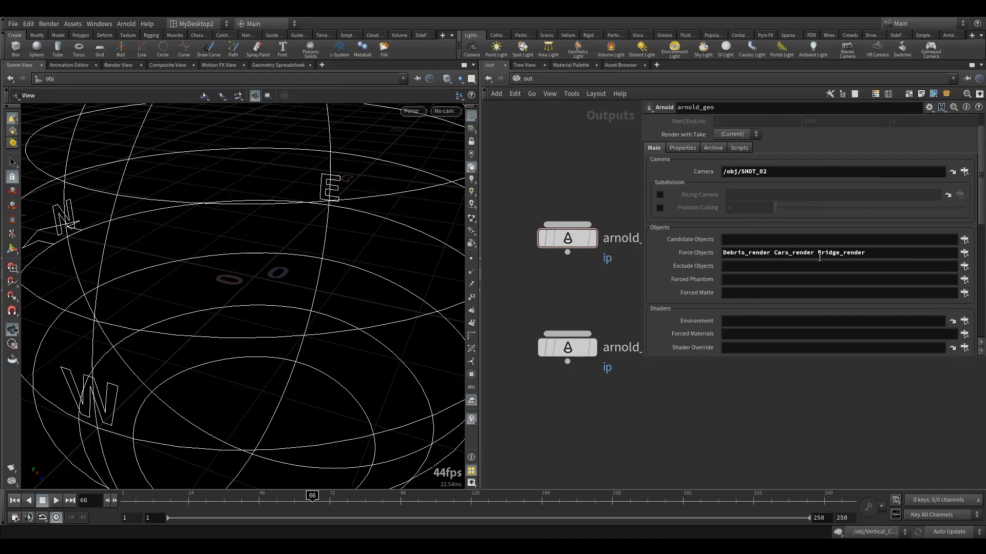
Clear arnold_geo's Candidate Lights pattern and enlarge the parameter area to show all light settings
scroll(711, 317, down, 3)
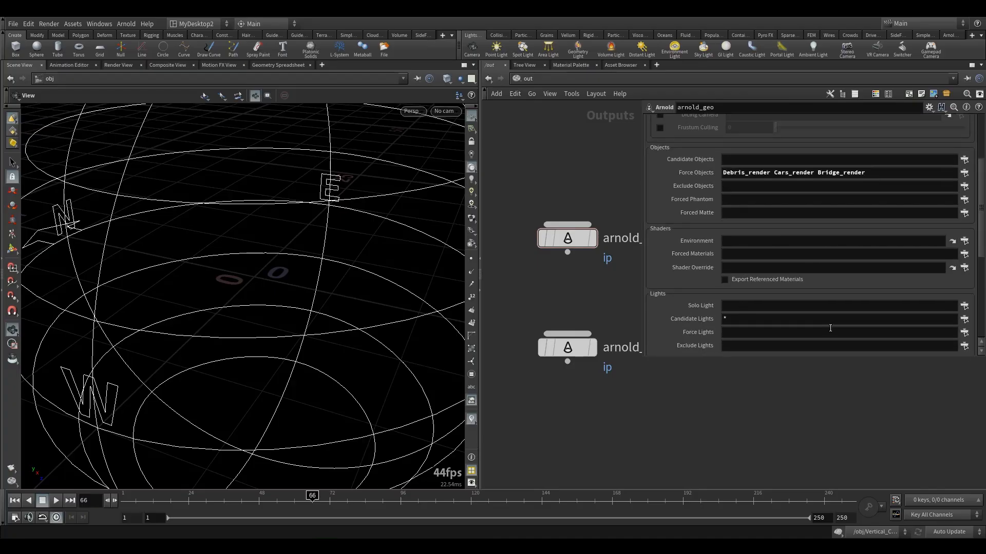
click(722, 320)
key(BackSpace)
key(Return)
drag(720, 356, 720, 402)
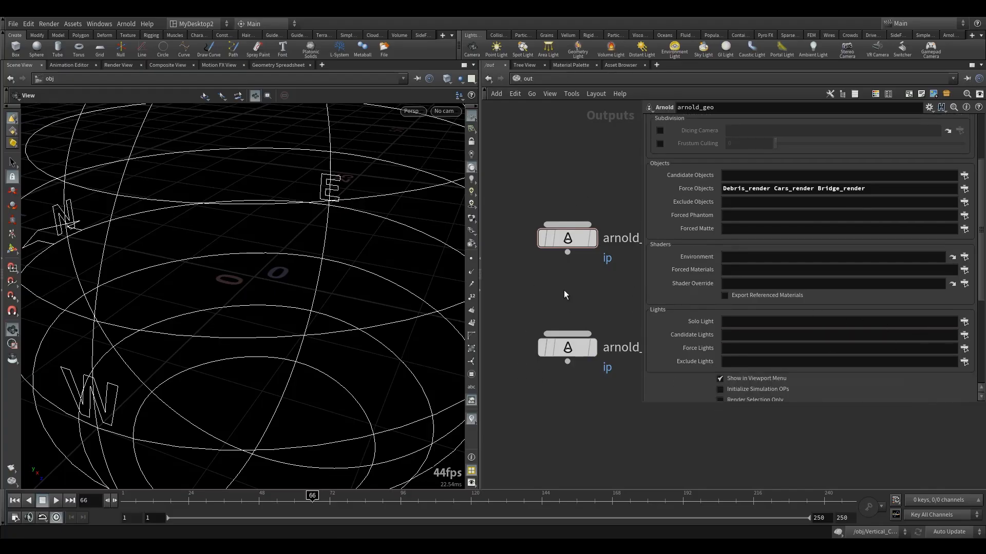
key(h)
Set arnold_geo's Force Lights to arnold_light1
click(799, 352)
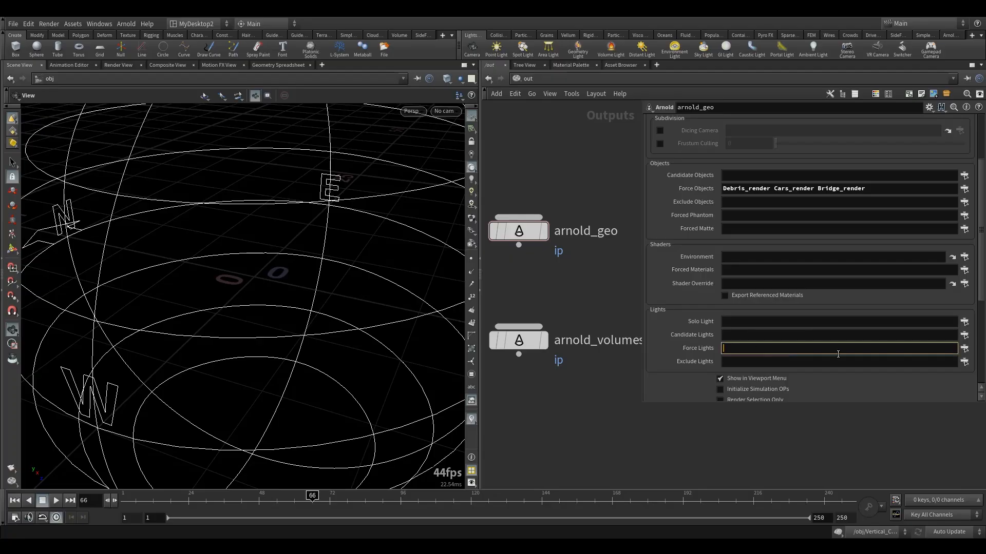
click(964, 348)
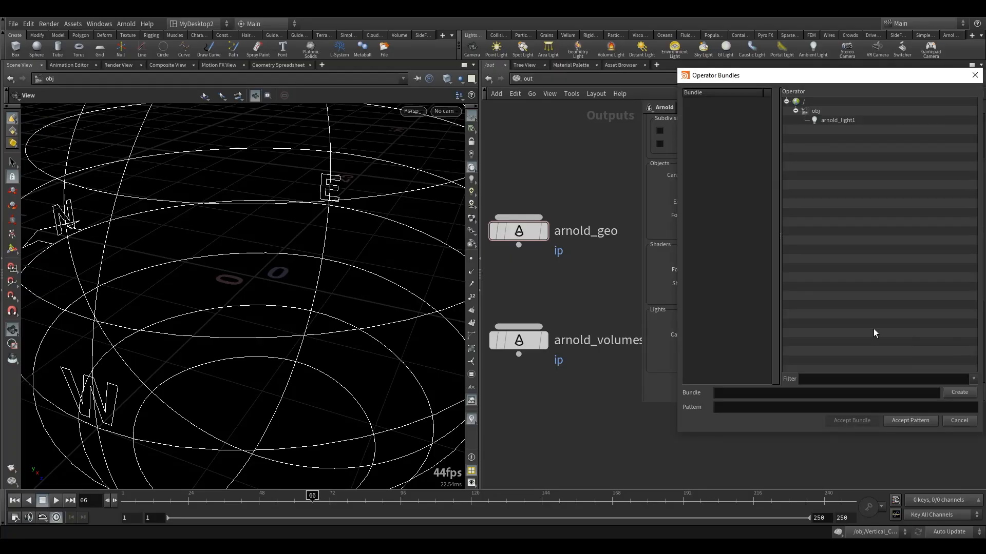
click(824, 120)
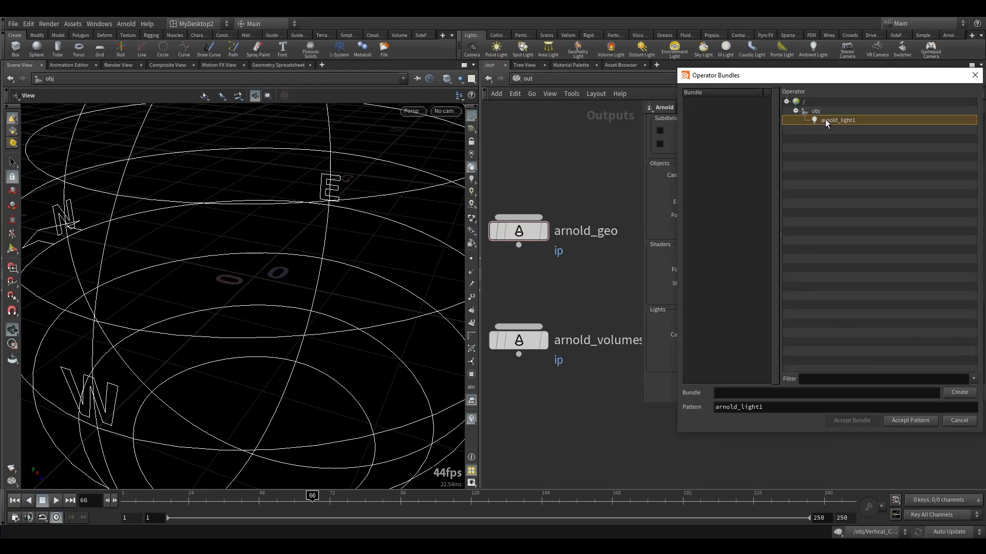
click(904, 419)
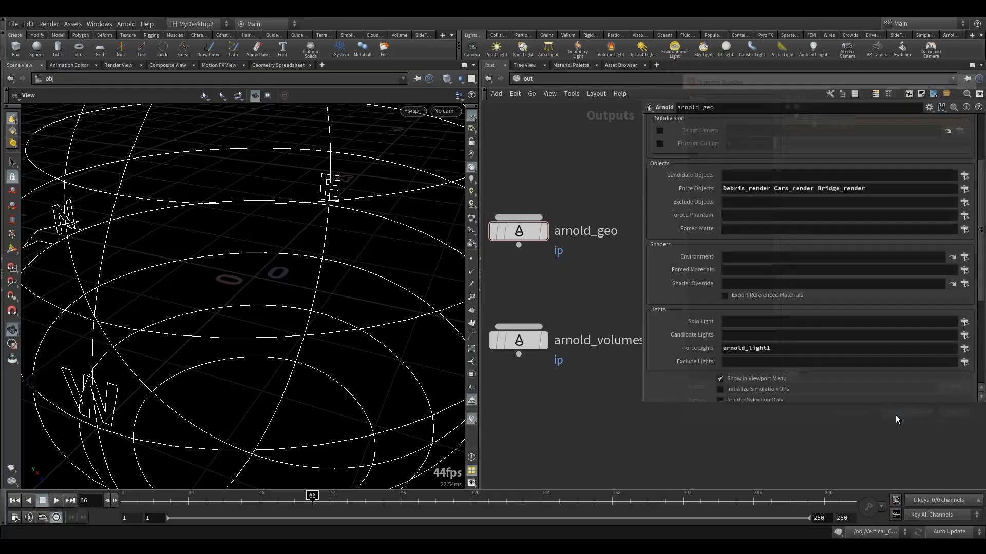
Rename the skydome light arnold_light_hdr at the object level, and return to the out network
click(517, 79)
click(536, 126)
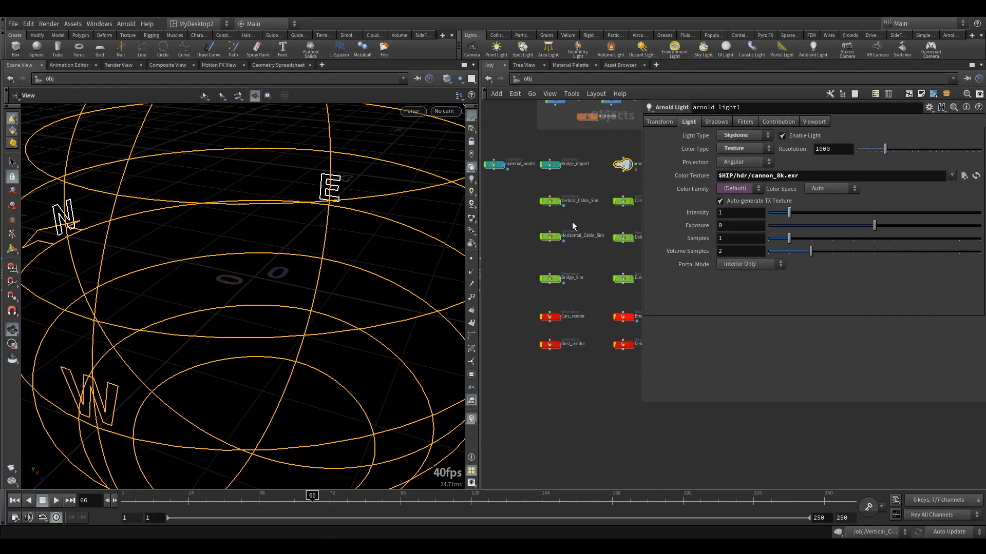
scroll(520, 236, up, 3)
double_click(594, 193)
drag(605, 194, 581, 197)
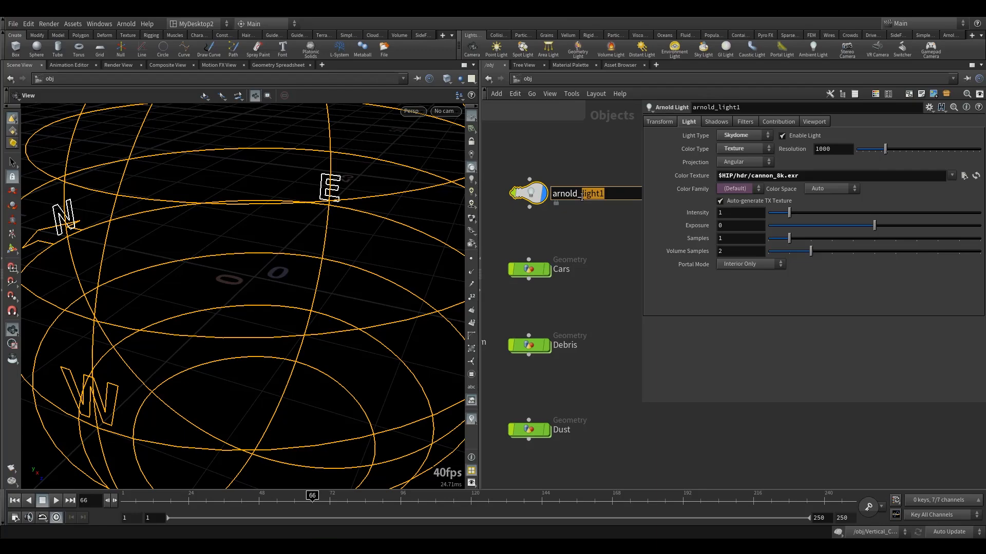
key(Right)
key(Right)
key(Right)
key(Right)
key(Right)
text(_hdr)
click(597, 223)
click(527, 78)
click(563, 130)
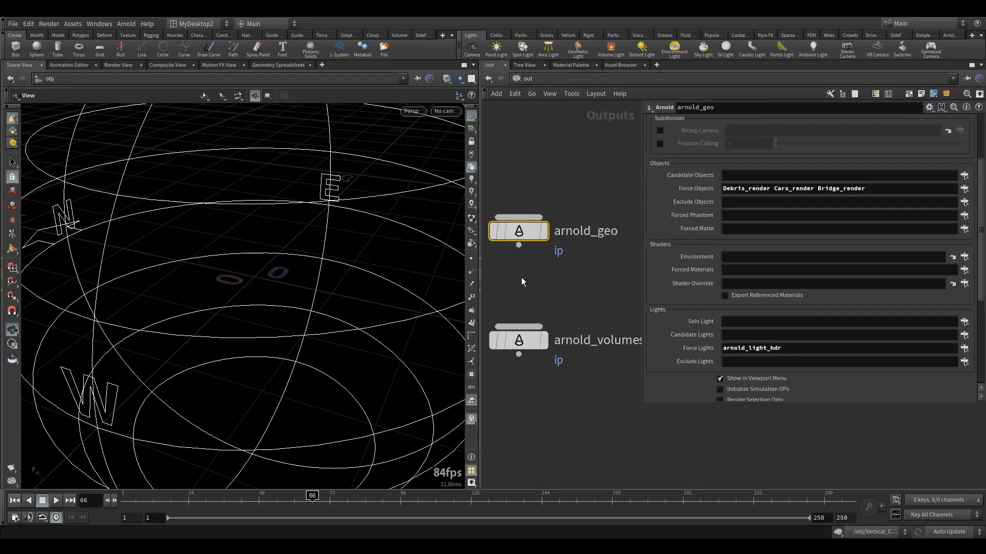
Look through the SHOT_02 camera in the viewport
scroll(523, 278, down, 5)
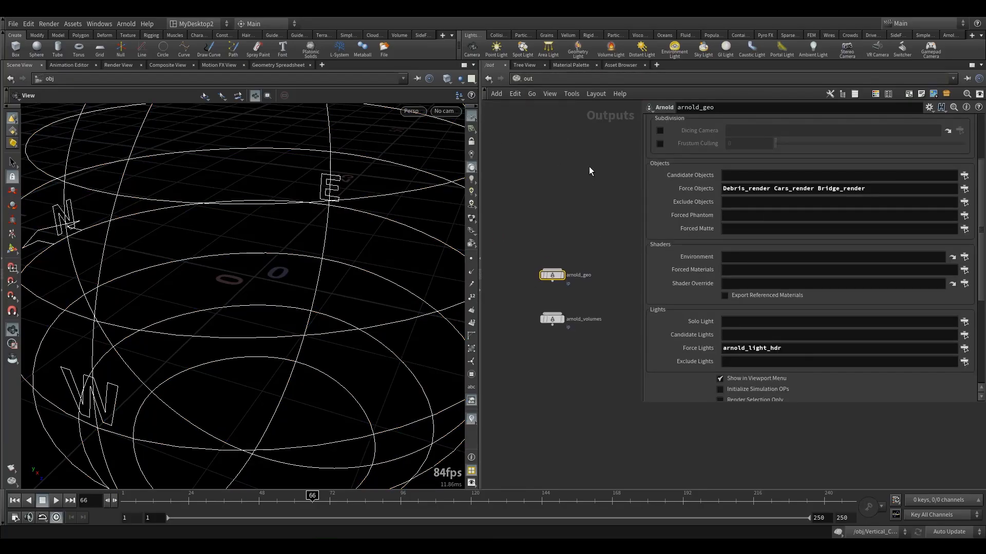
click(444, 111)
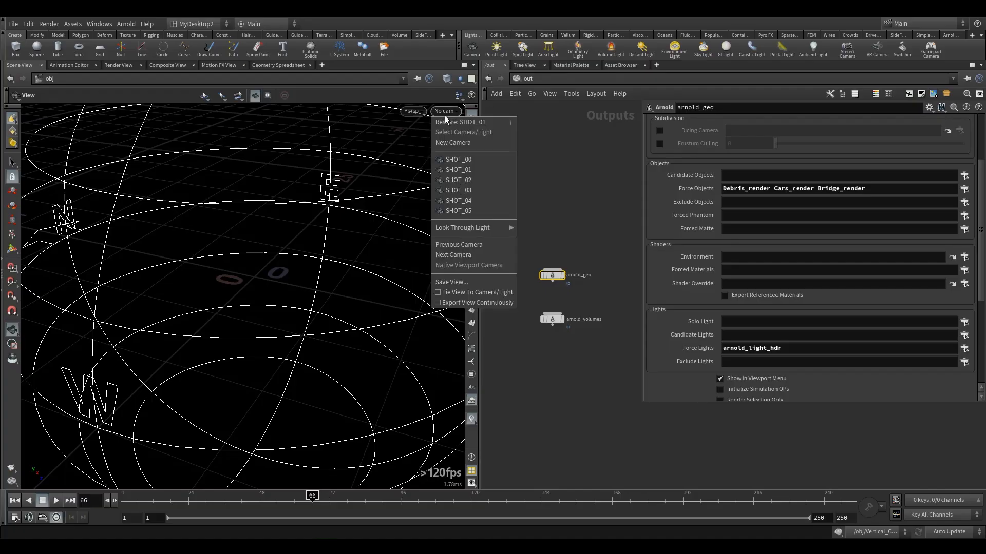
click(471, 176)
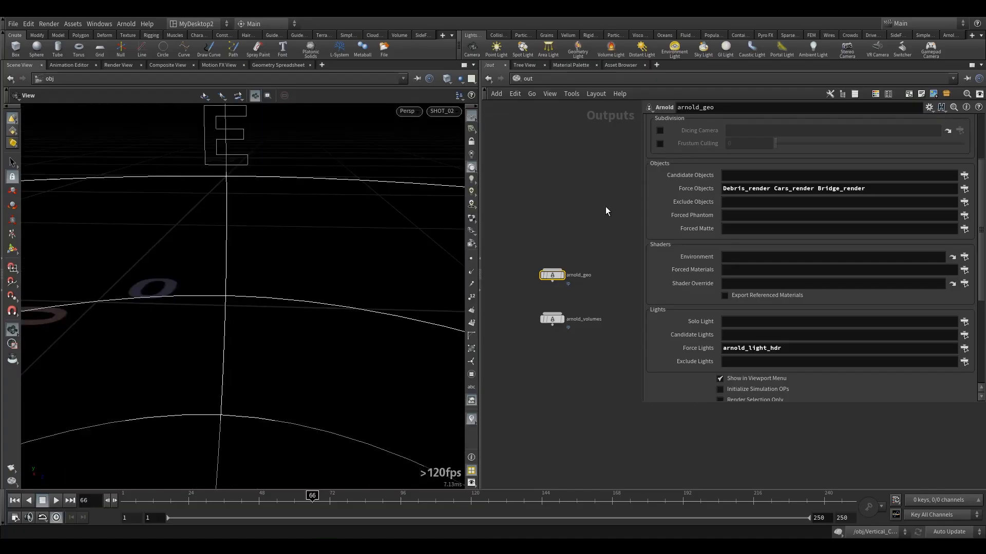
Return to the object network, widen the network area, and set the current frame to 100
scroll(710, 183, up, 4)
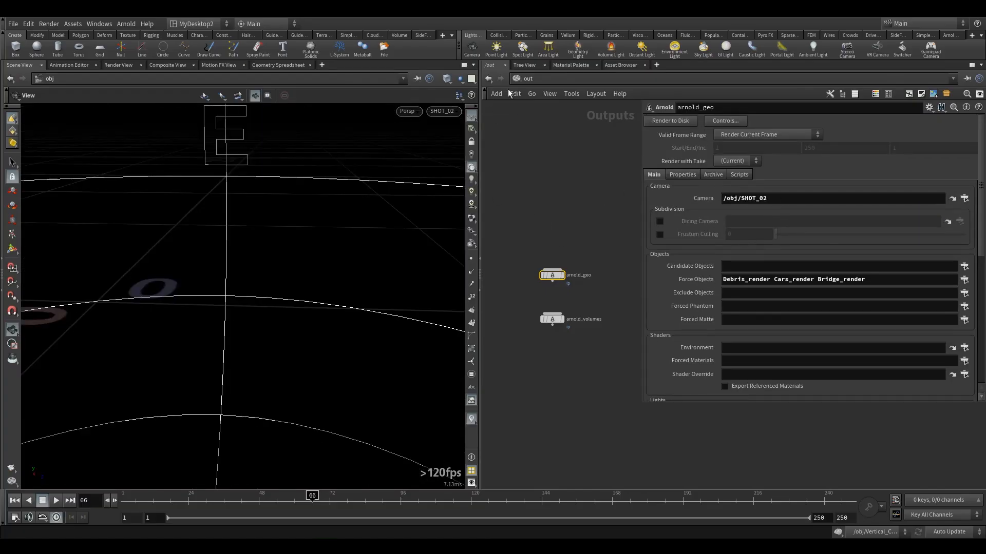
click(527, 78)
click(553, 124)
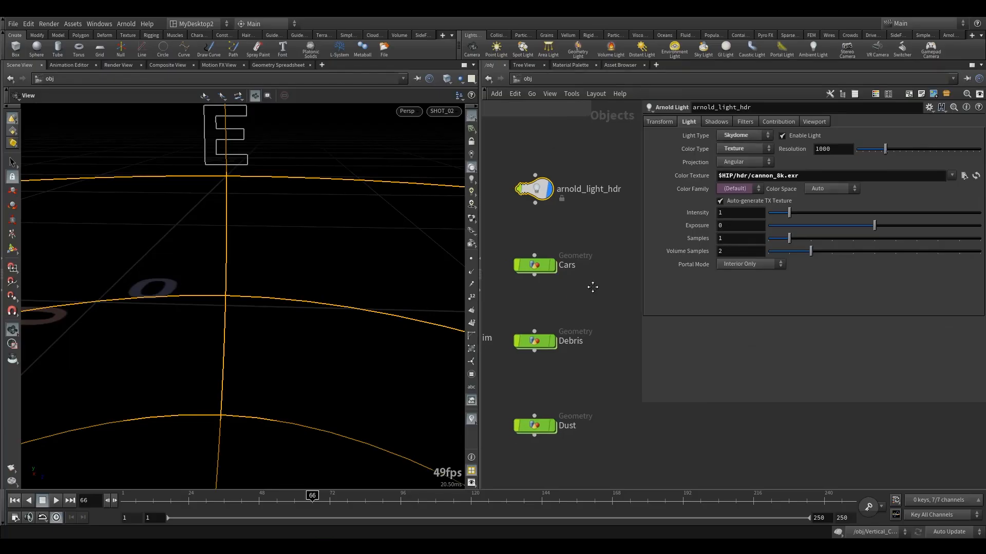
key(h)
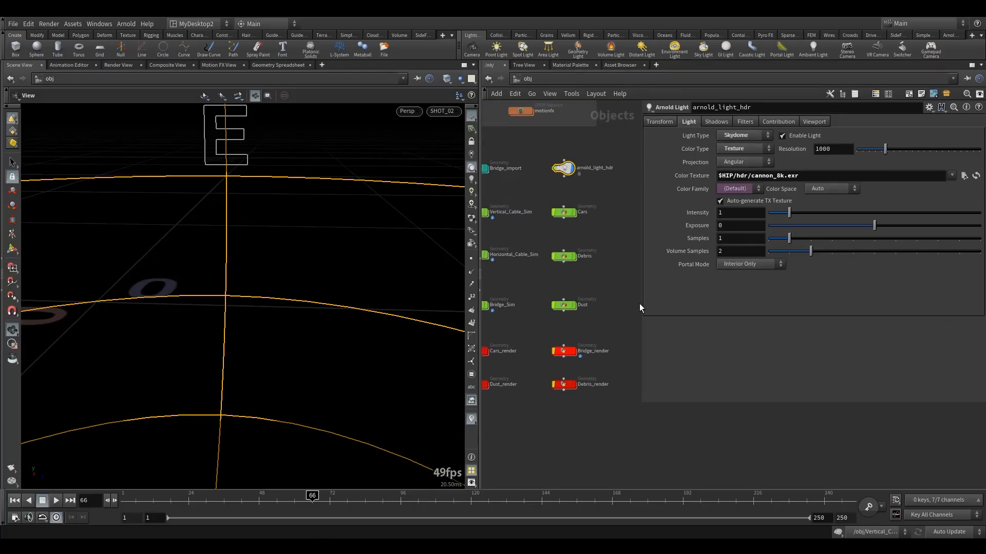
drag(640, 304, 706, 306)
middle_drag(617, 324, 596, 233)
scroll(647, 282, up, 5)
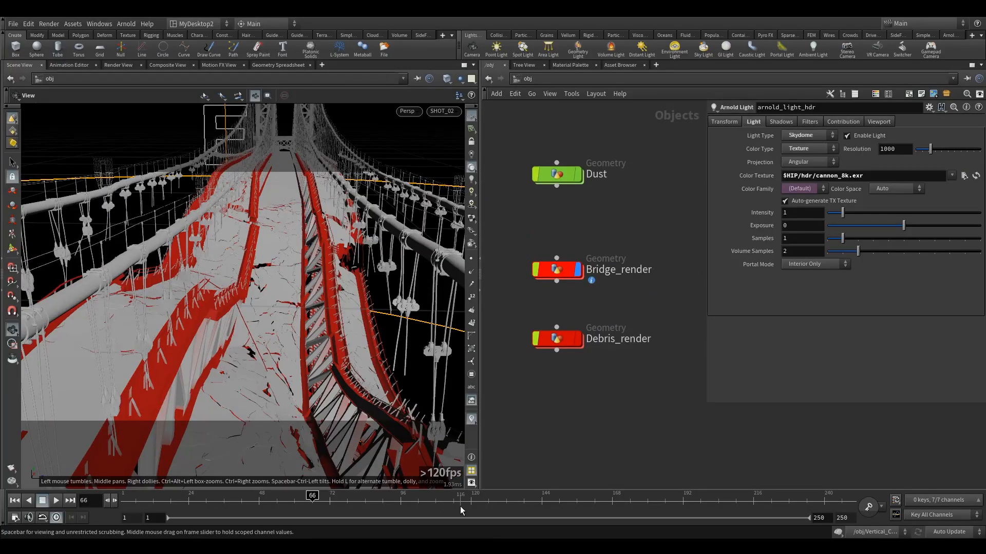
click(414, 501)
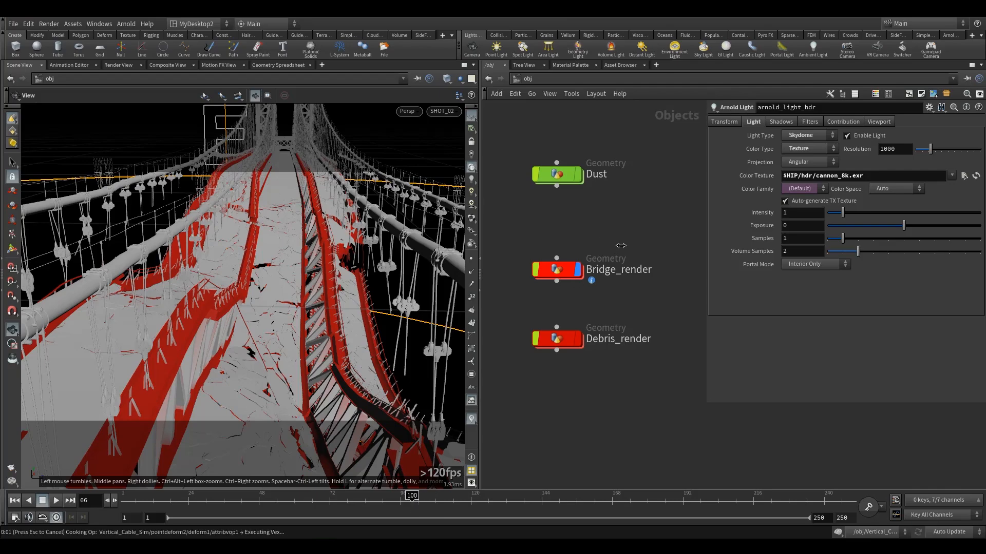
Enter the Cars_render object and leave the camera view to frame the cars along the collapsed bridge from the side
middle_drag(578, 227, 684, 225)
scroll(584, 238, down, 3)
middle_drag(583, 241, 632, 246)
click(575, 259)
double_click(574, 258)
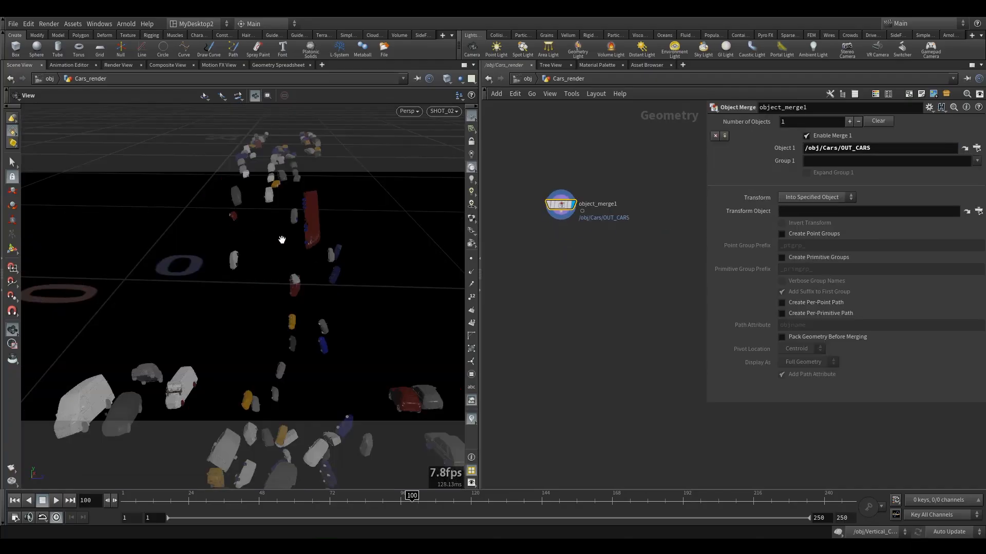
right_drag(281, 239, 178, 270)
drag(241, 260, 24, 180)
click(12, 165)
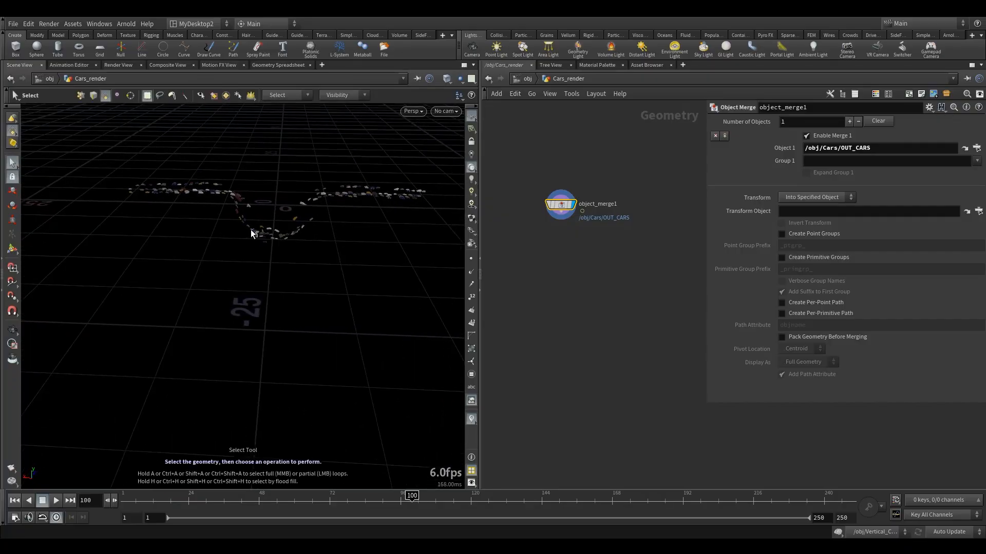
alt+right_drag(260, 209, 352, 199)
alt+middle_drag(353, 199, 306, 229)
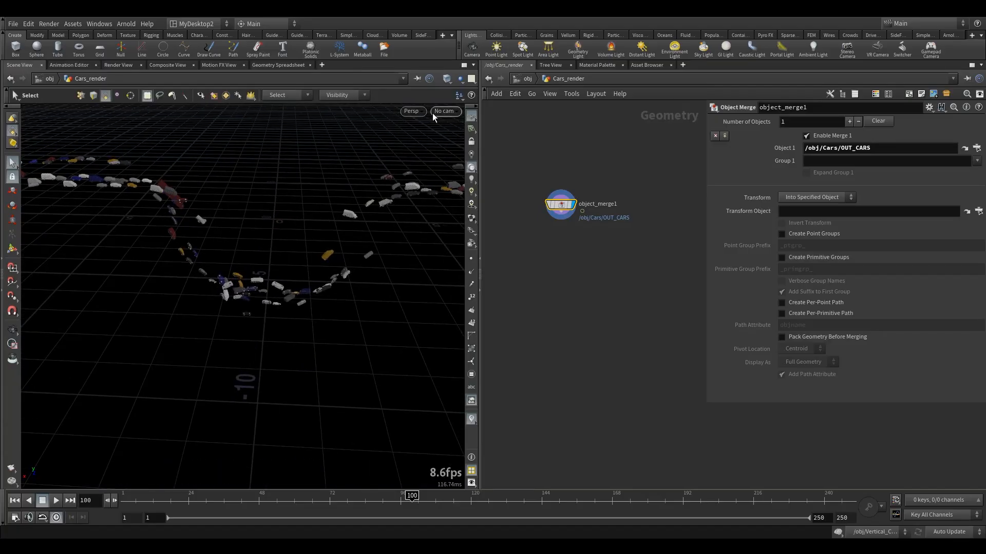
Enable group selection and have it pick geometry by the name attribute
key(9)
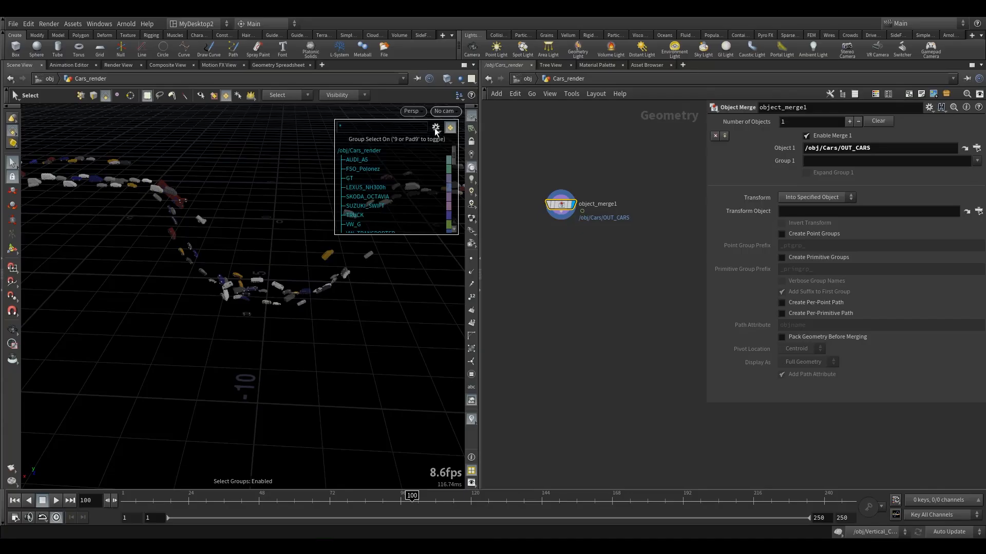
click(435, 129)
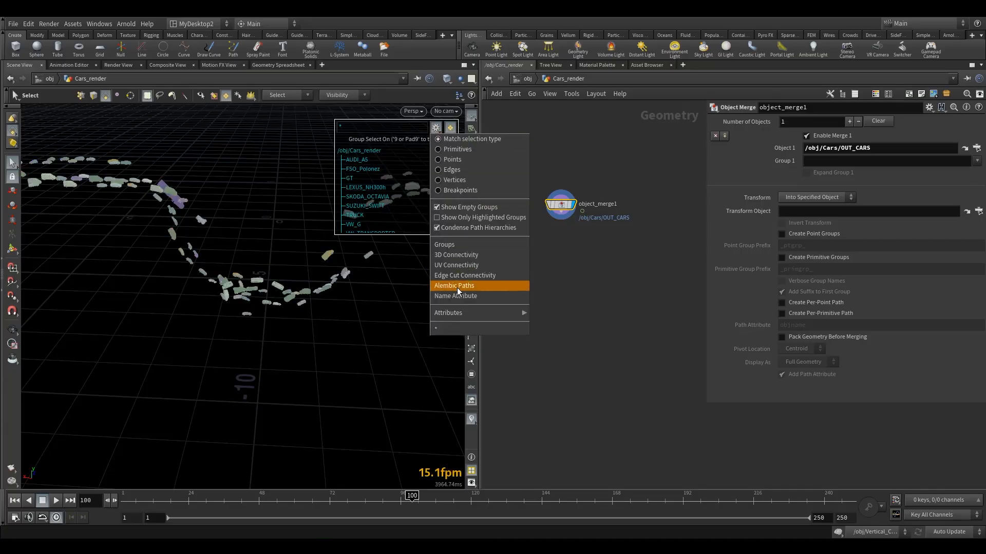
click(446, 288)
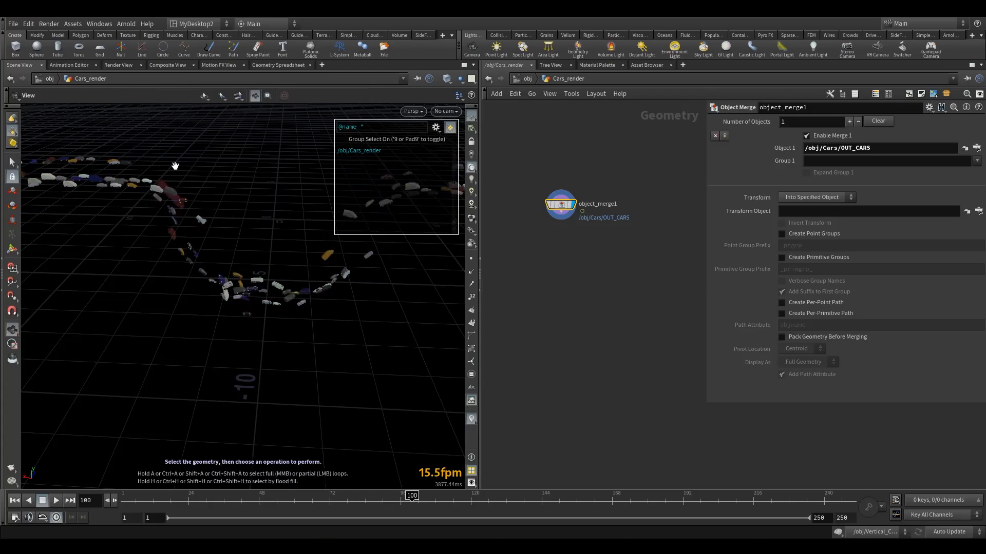
Select the cars along the collapsed middle stretch of the bridge and delete them with a Blast node
alt+middle_drag(136, 233, 92, 279)
alt+right_drag(97, 277, 98, 204)
drag(100, 189, 356, 375)
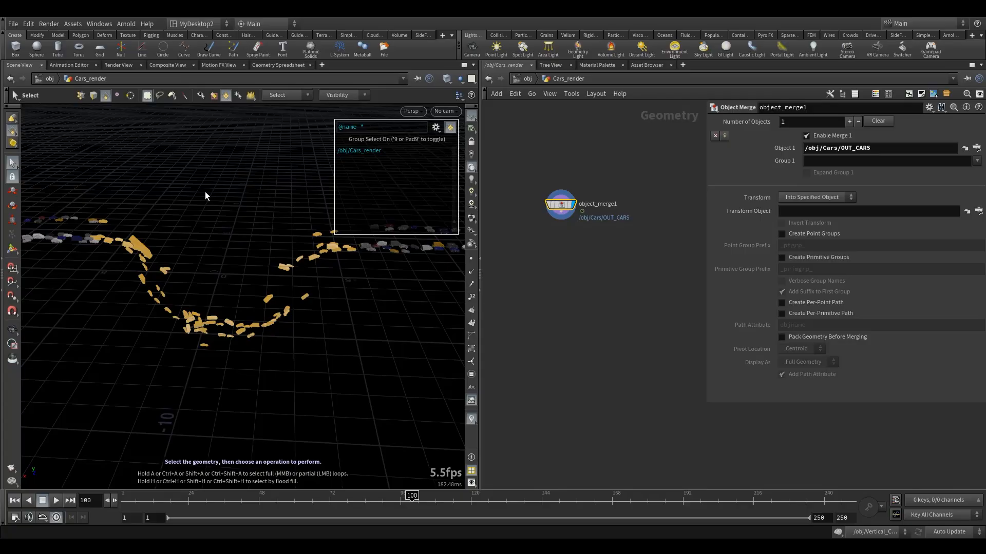
key(Delete)
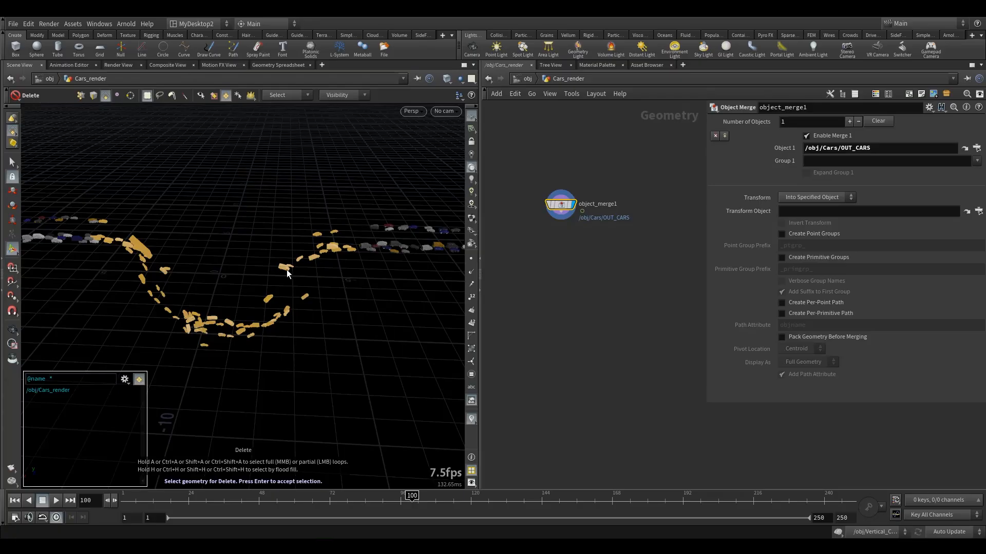
key(Return)
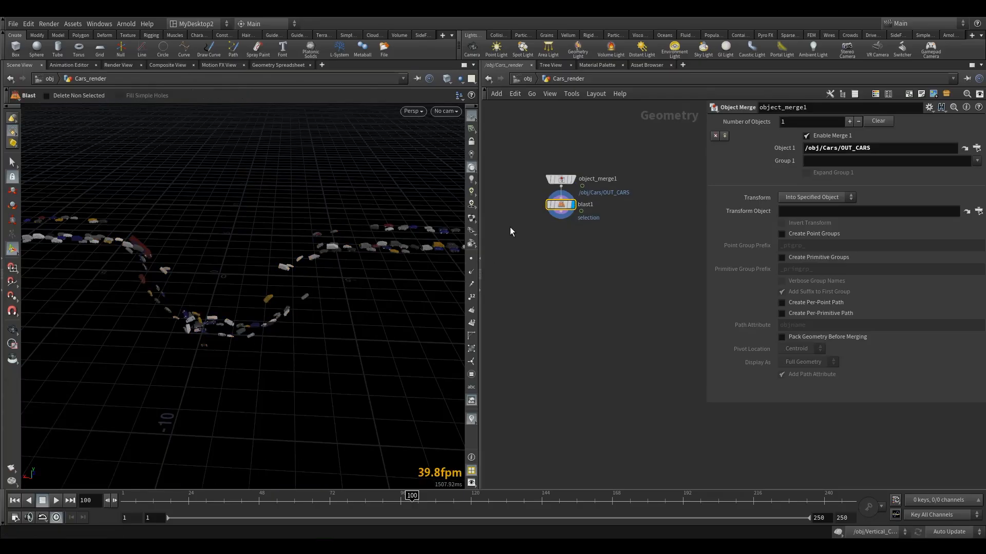
Enable Delete Non Selected on blast1 and space the node further below object_merge1
click(564, 206)
drag(565, 206, 565, 229)
click(810, 159)
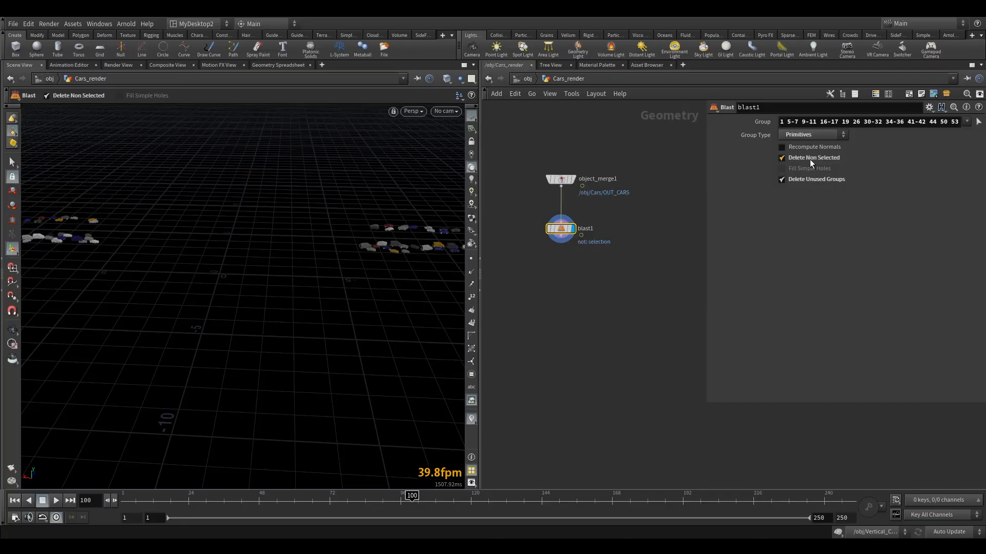
drag(566, 231, 566, 242)
Look through the SHOT_02 camera, and turn off Bridge_render's display back at the object level
click(445, 111)
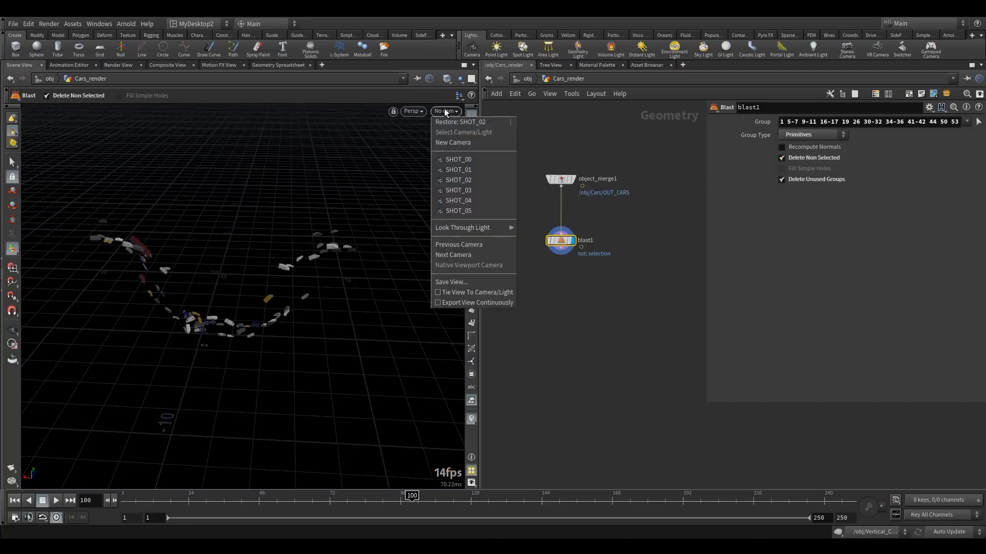
click(458, 180)
drag(548, 163, 574, 189)
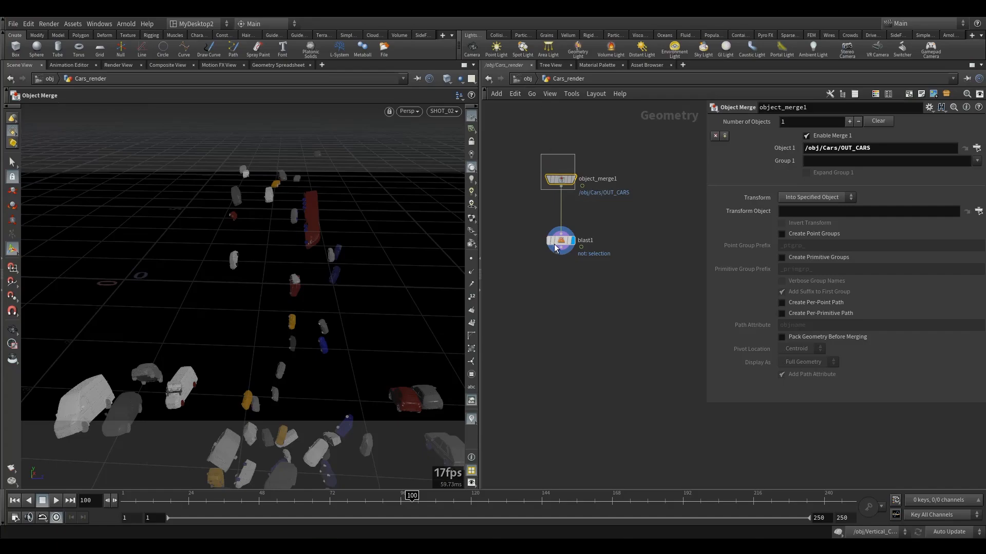
key(u)
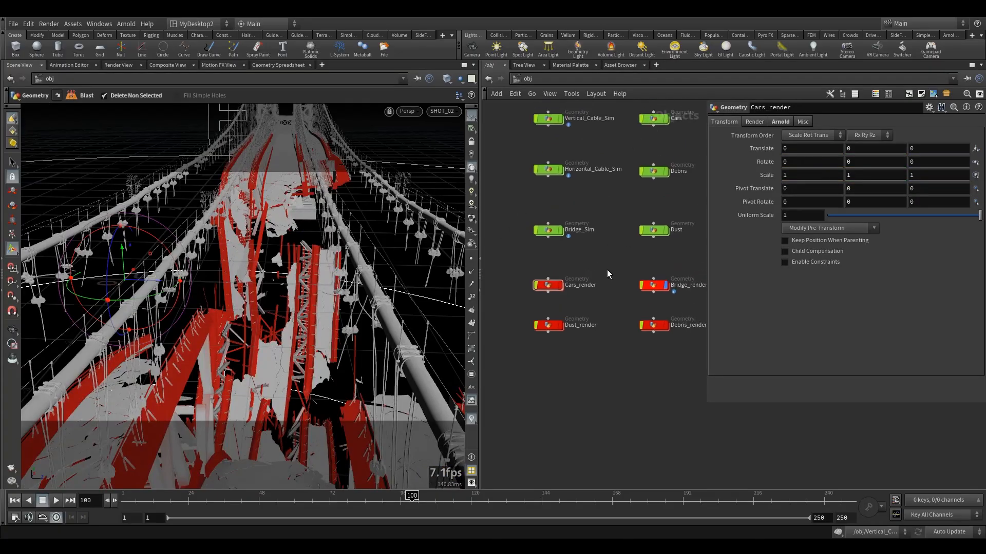
click(653, 282)
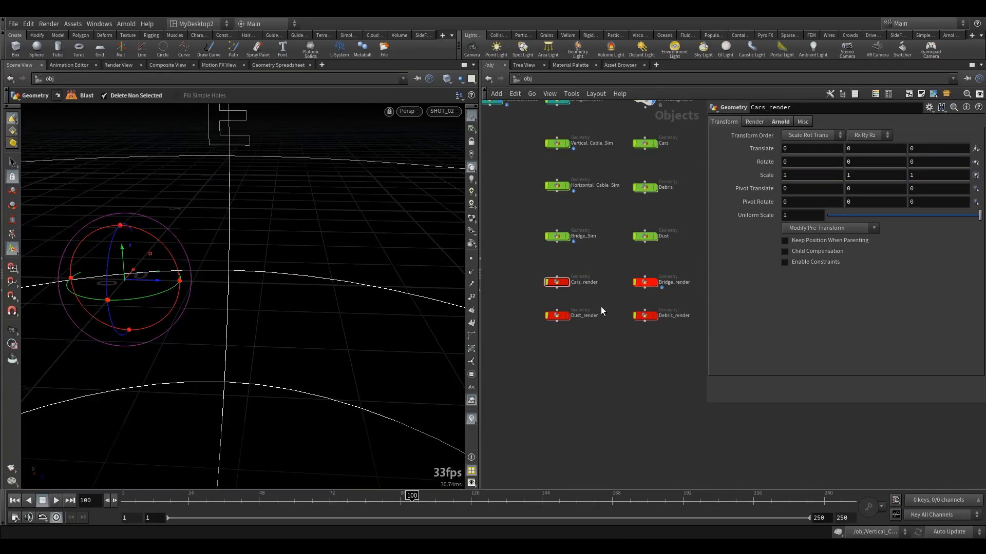
Inspect the merged dust volume inside Dust_render, and return to the object level
double_click(556, 317)
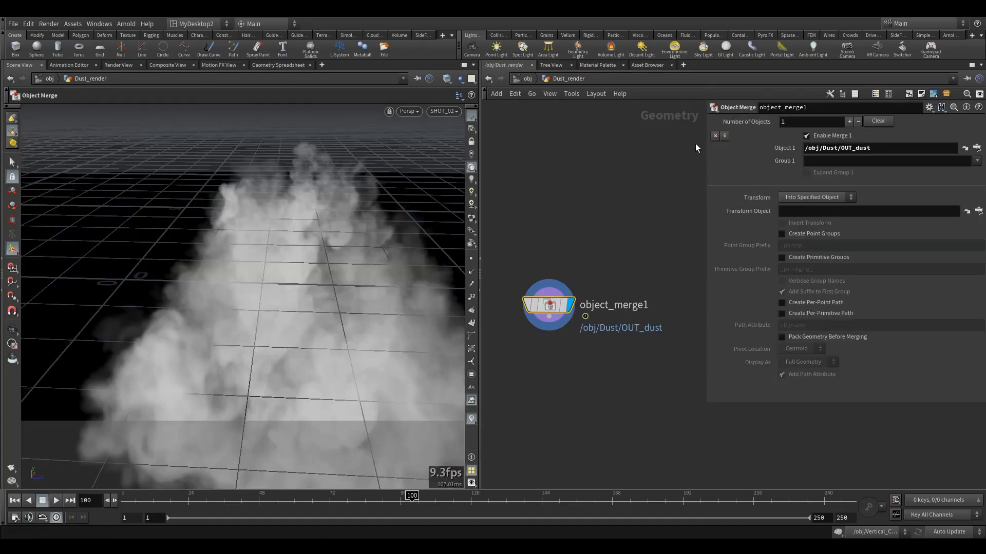
click(523, 79)
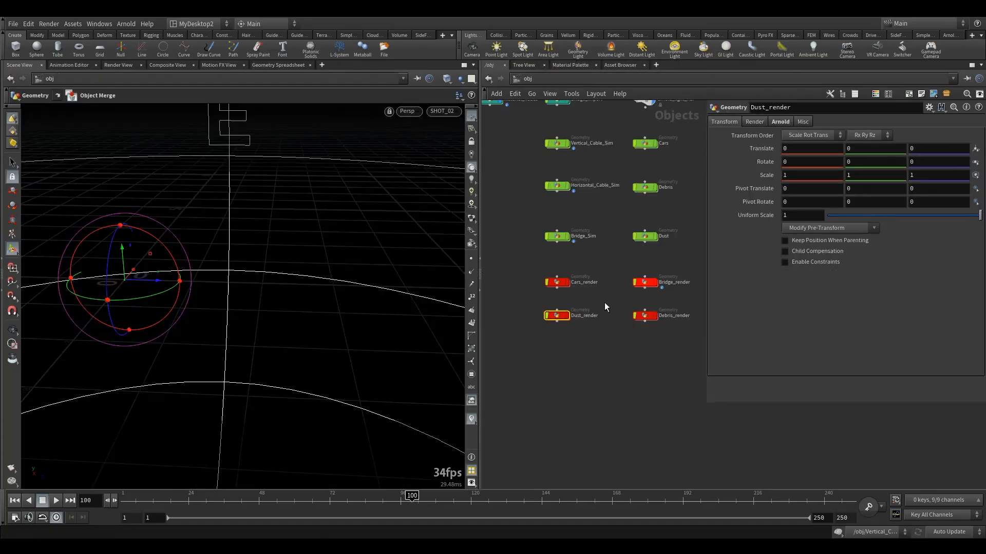
Assign the /shop/Debris material to Debris_render
drag(663, 325, 664, 322)
click(754, 121)
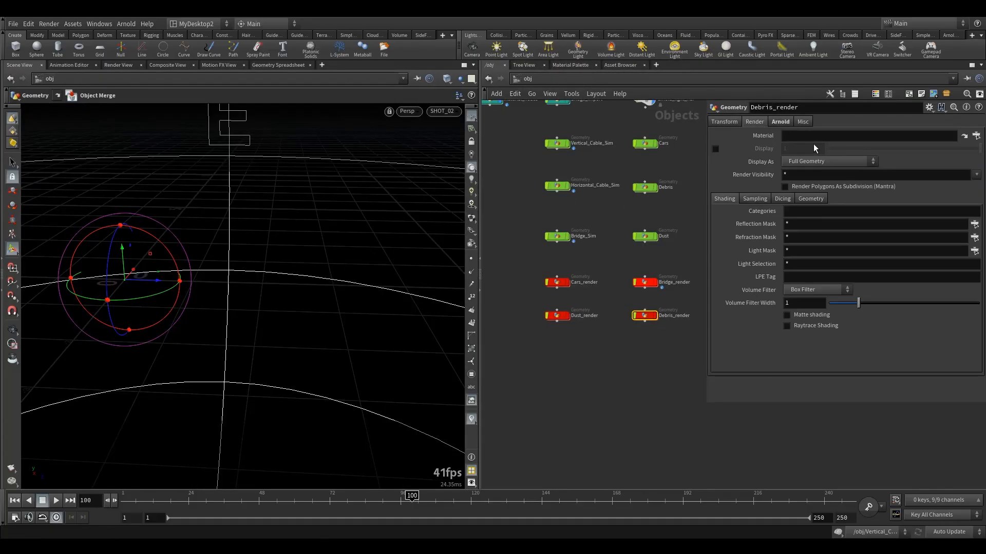
click(975, 136)
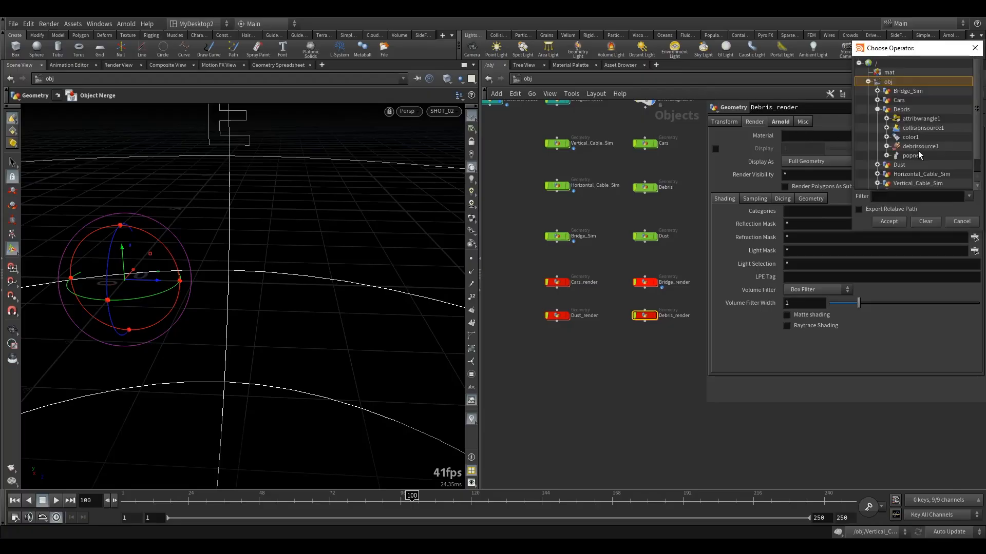
click(877, 109)
click(869, 155)
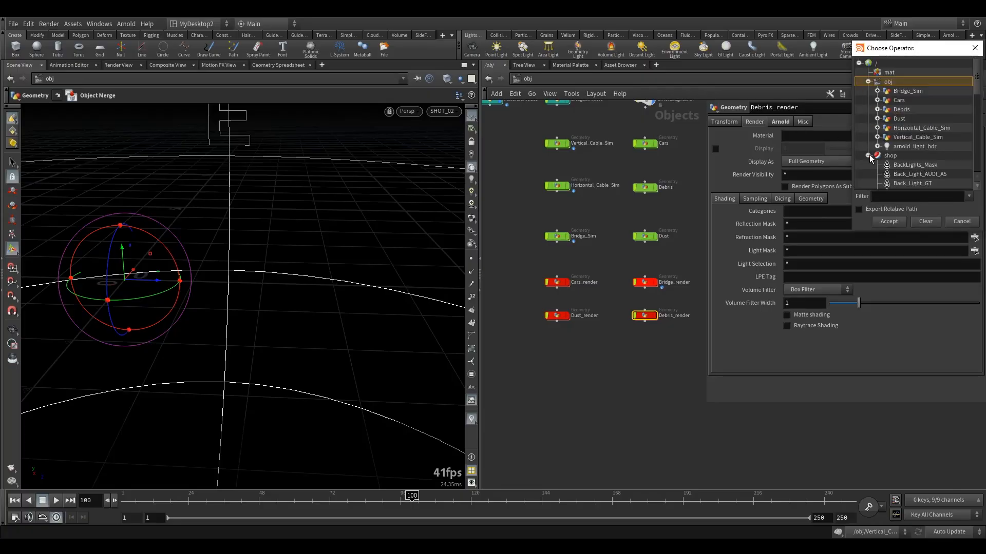
scroll(897, 165, down, 2)
scroll(898, 165, down, 5)
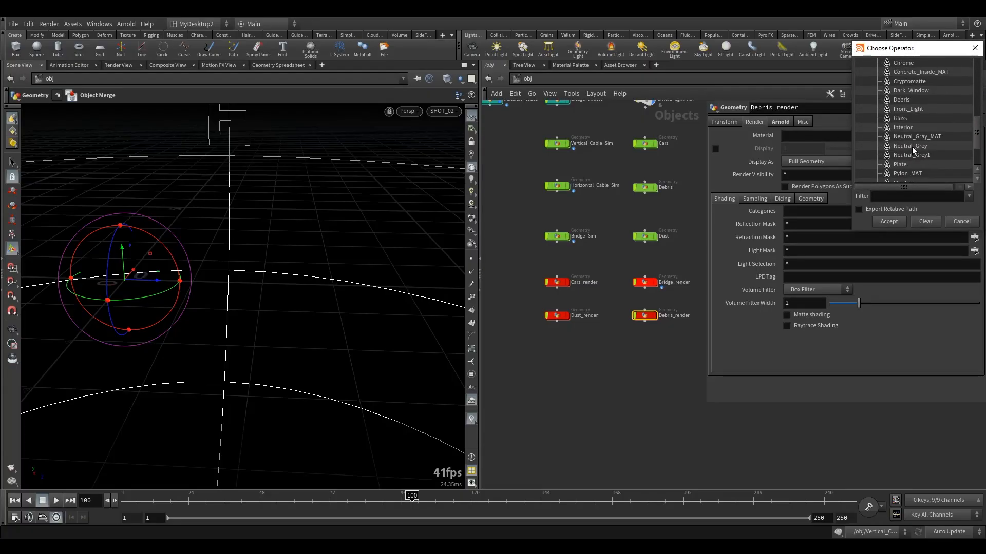
click(906, 101)
click(889, 222)
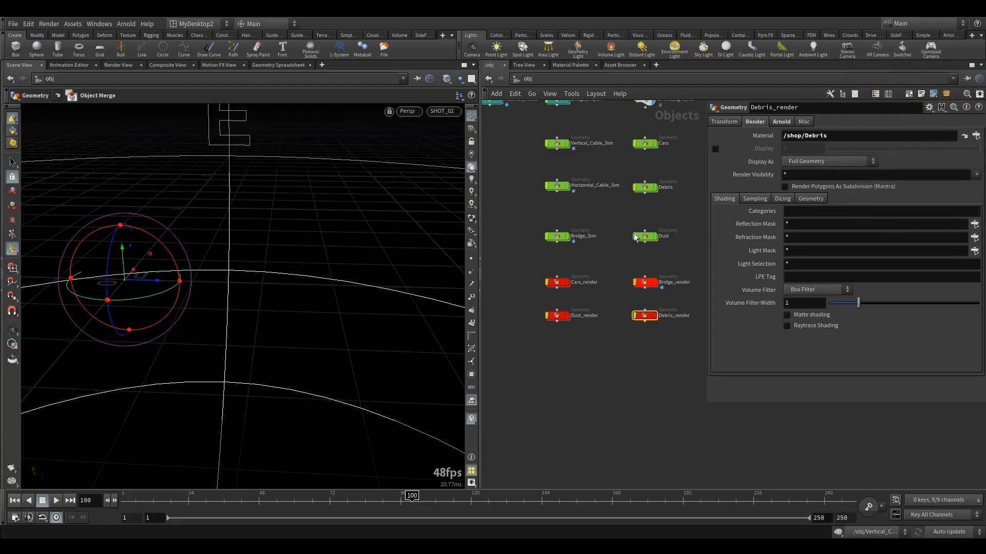
Review Debris_render's Arnold and render settings, and check Bridge_render's parameters
click(780, 122)
click(755, 122)
click(779, 123)
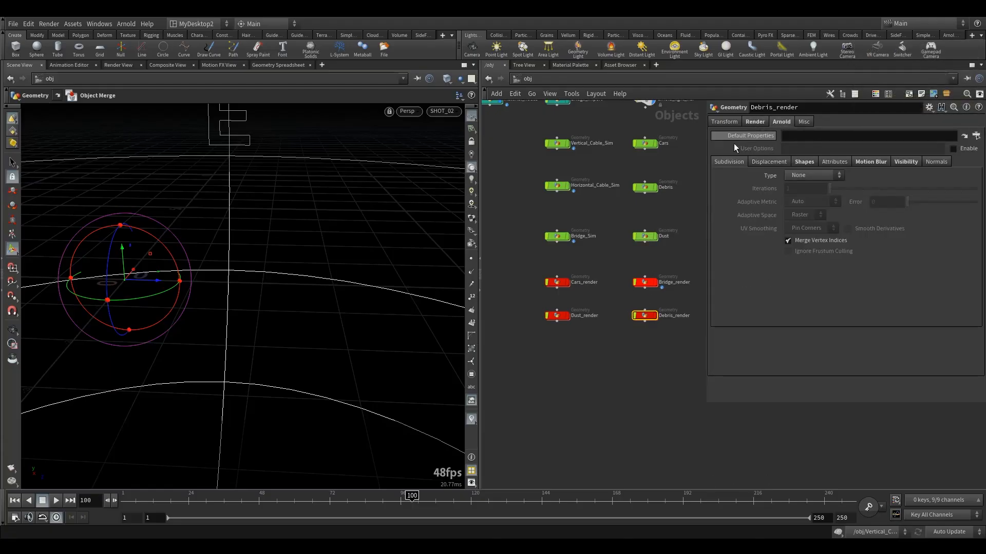
click(644, 282)
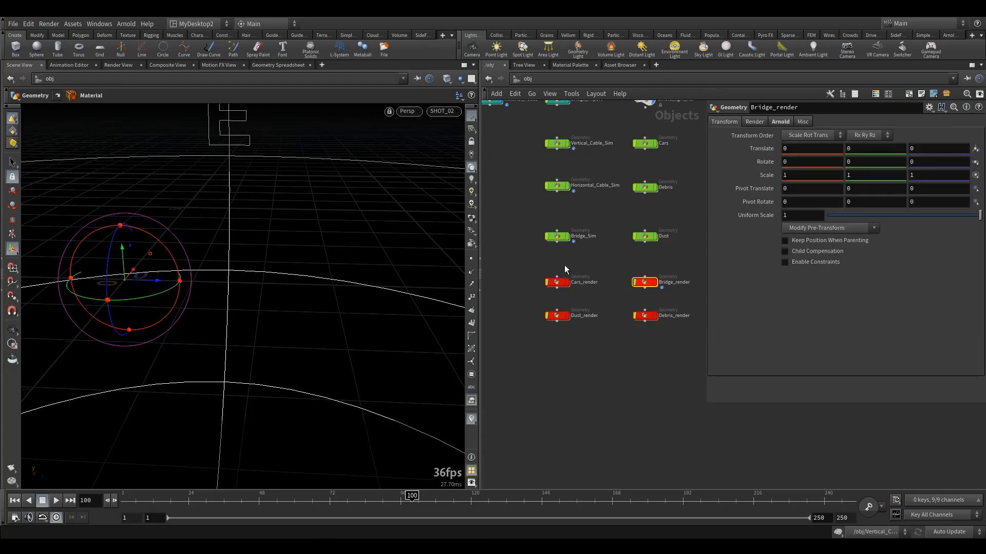
Add Arnold properties to the Dust object
middle_drag(599, 240, 543, 244)
click(611, 243)
scroll(622, 248, up, 3)
click(570, 261)
click(637, 277)
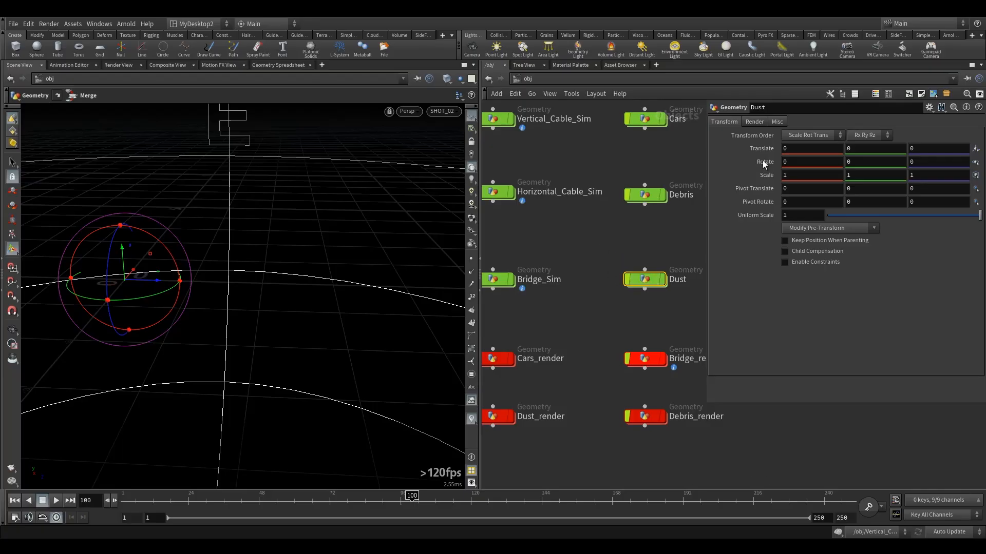
middle_drag(633, 244, 528, 217)
drag(509, 213, 559, 251)
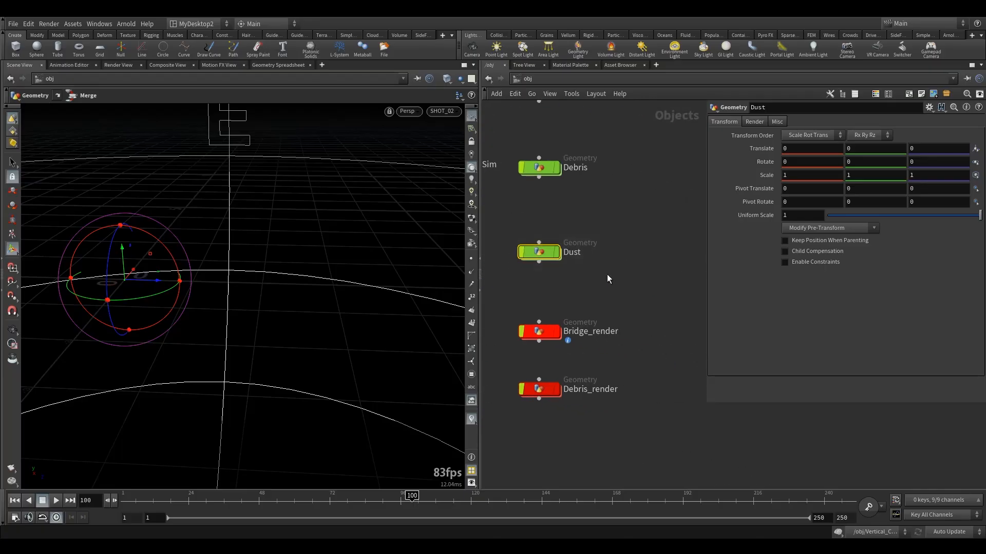
key(Tab)
mouse_move(637, 280)
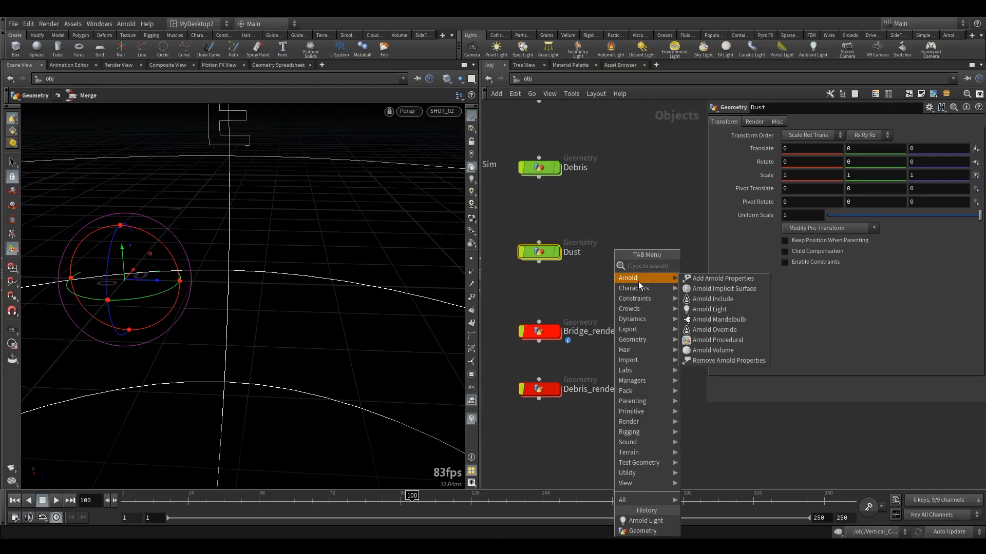
click(714, 283)
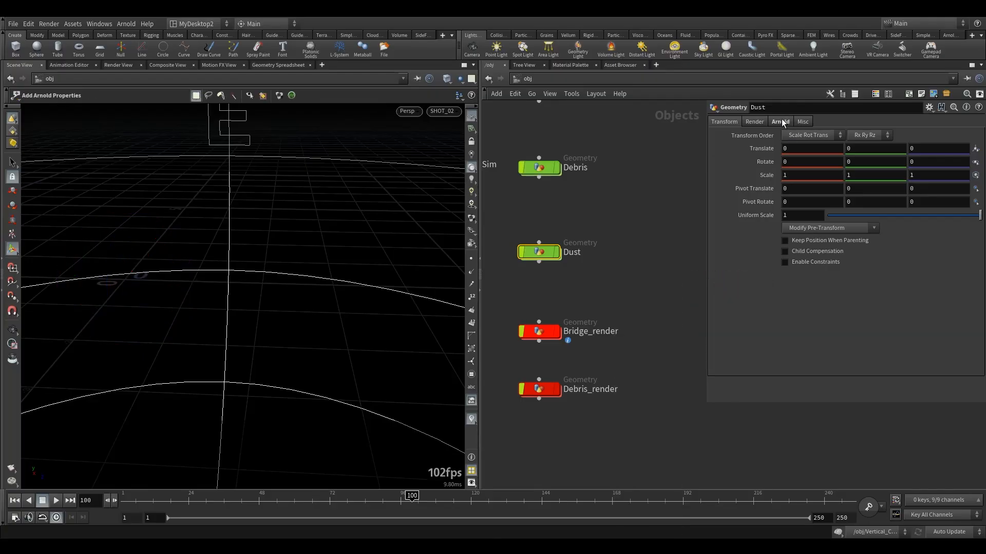
Check the Arnold parameters of the Debris_render object
scroll(614, 258, down, 5)
click(643, 247)
click(643, 274)
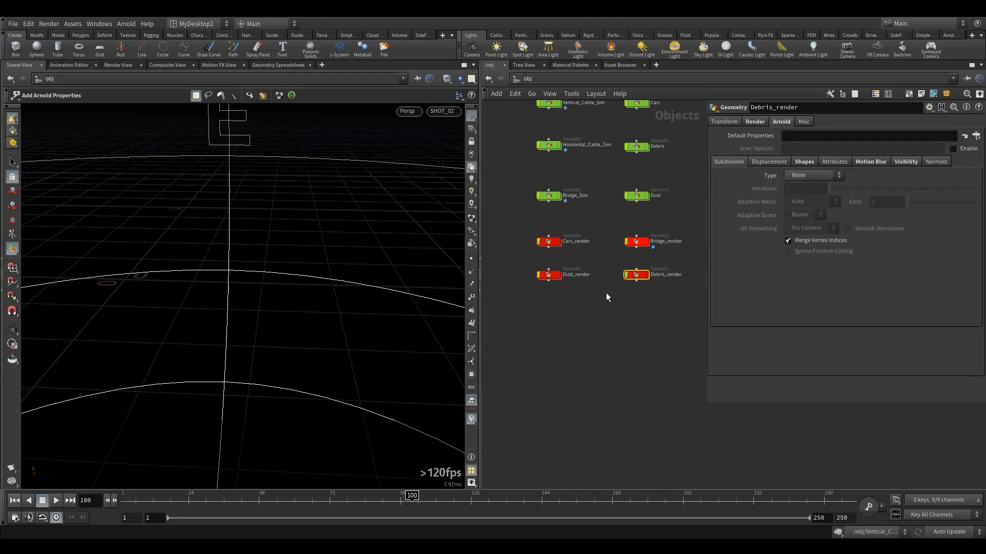
middle_drag(645, 306, 604, 314)
Review arnold_geo's camera and forced objects in the output network, and the light settings of arnold_light_hdr
click(522, 76)
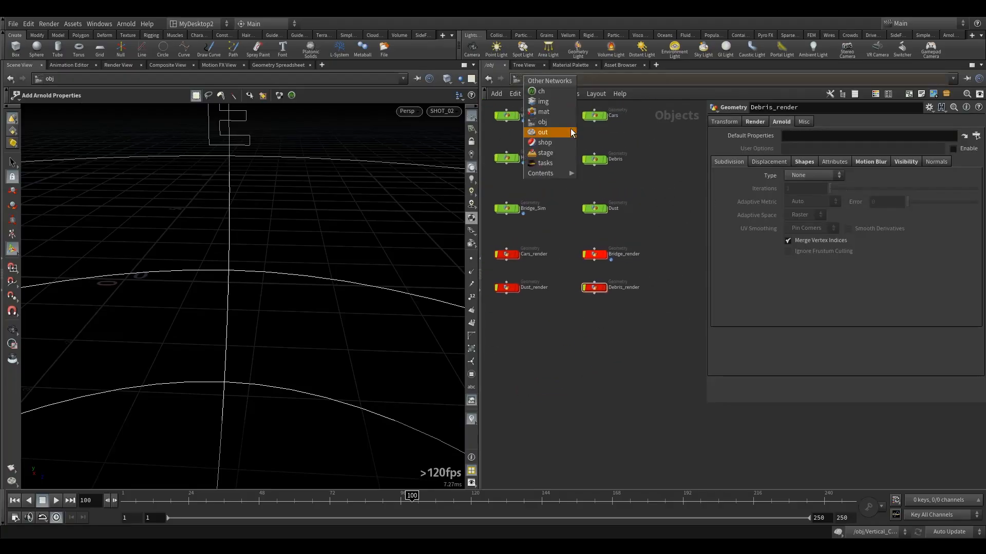
click(558, 130)
click(537, 76)
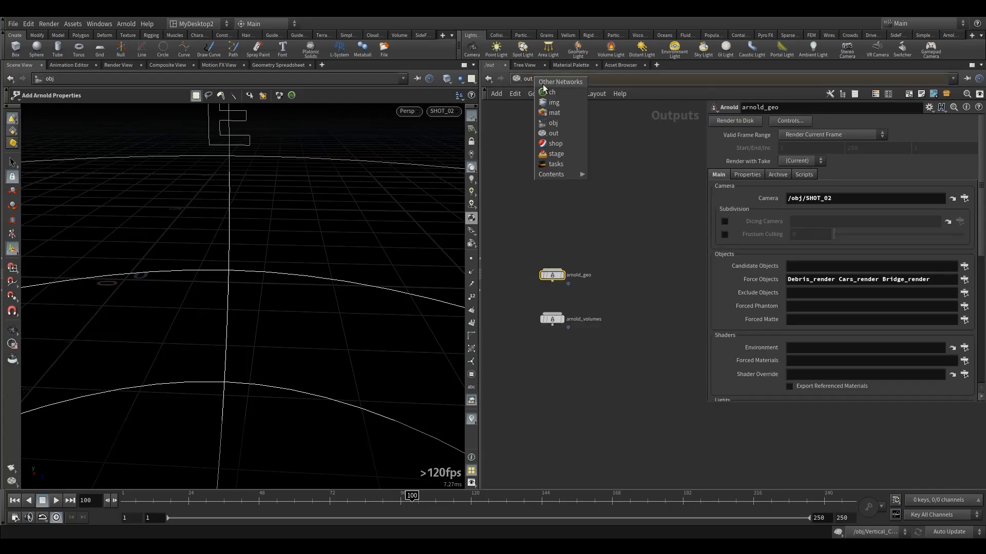
click(559, 125)
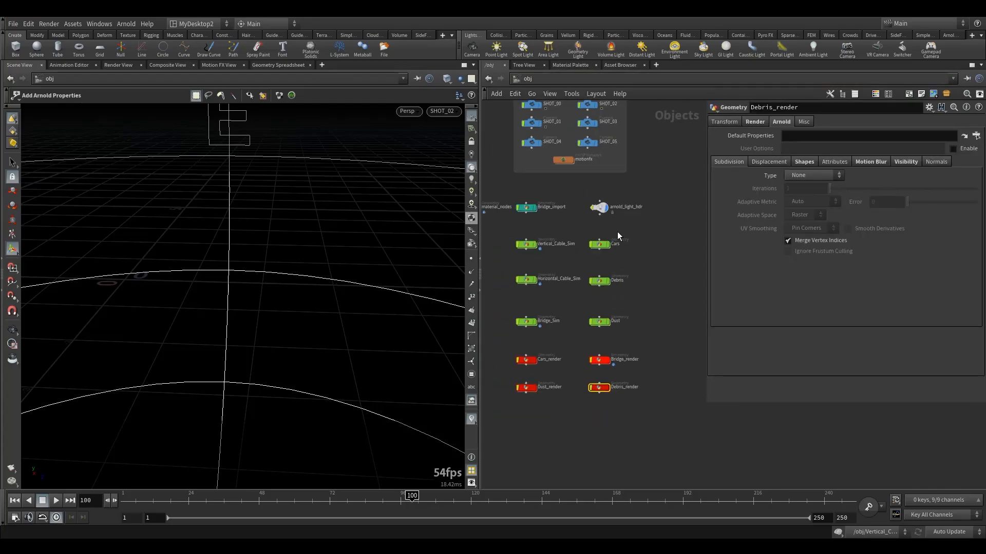
click(596, 202)
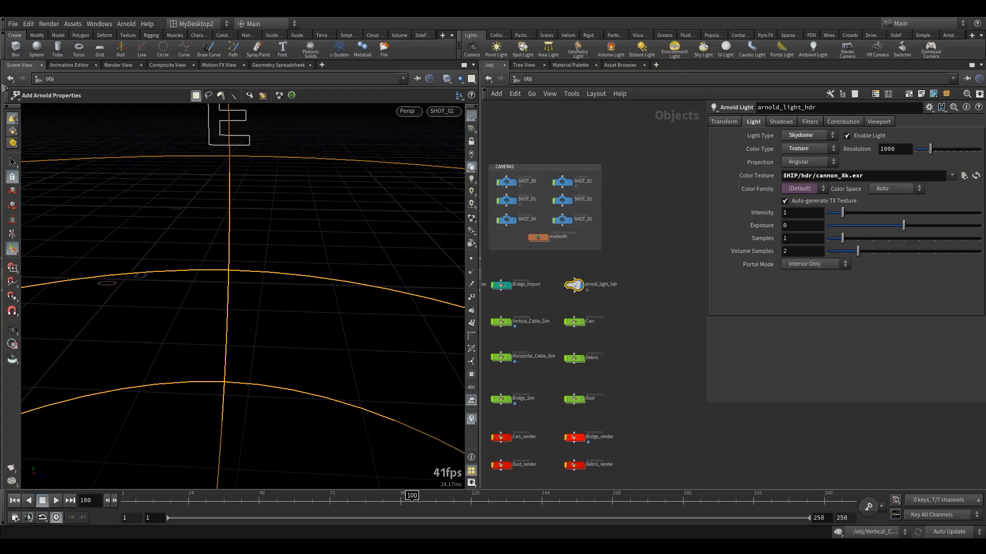
Show the Render View and review arnold_geo's output, sampling and main settings in the output network
click(117, 65)
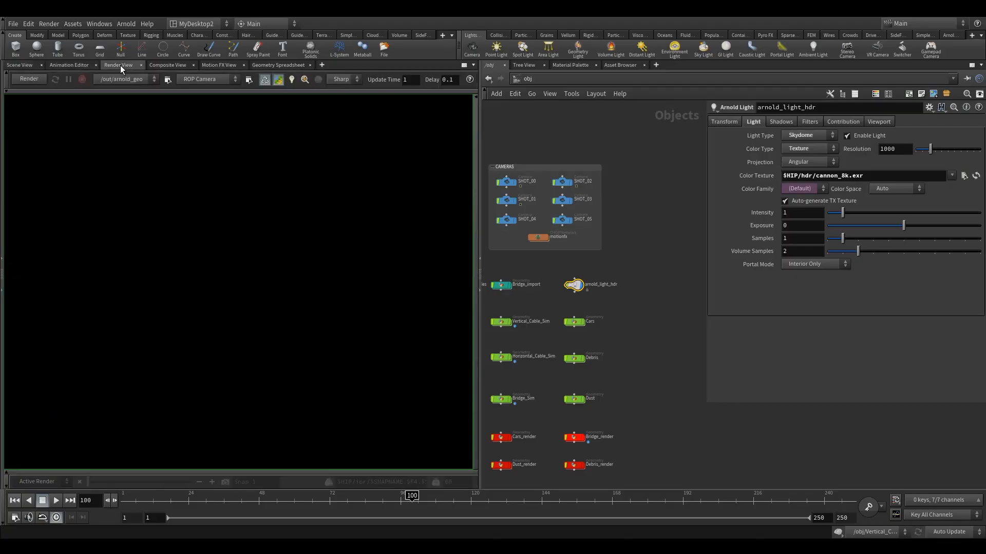
click(549, 79)
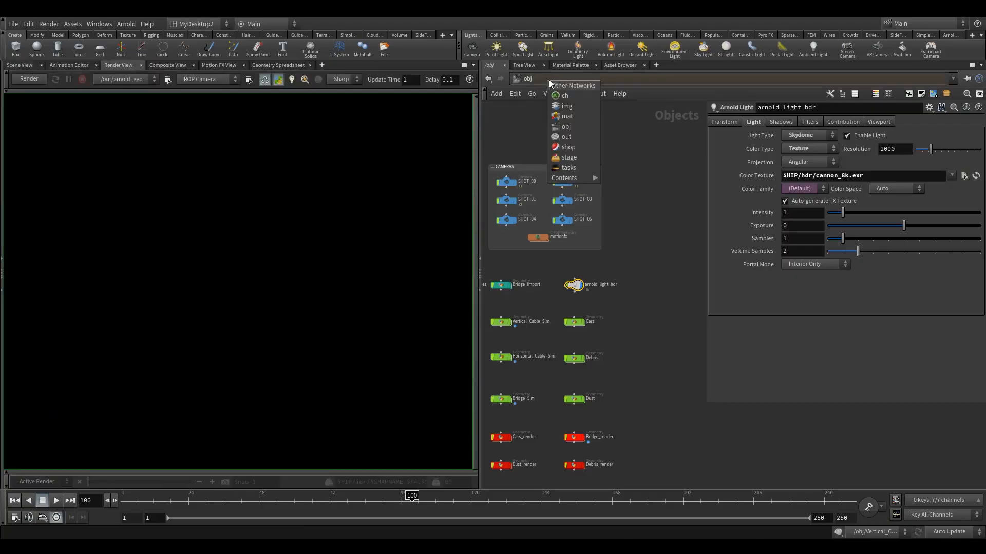
click(571, 137)
click(749, 173)
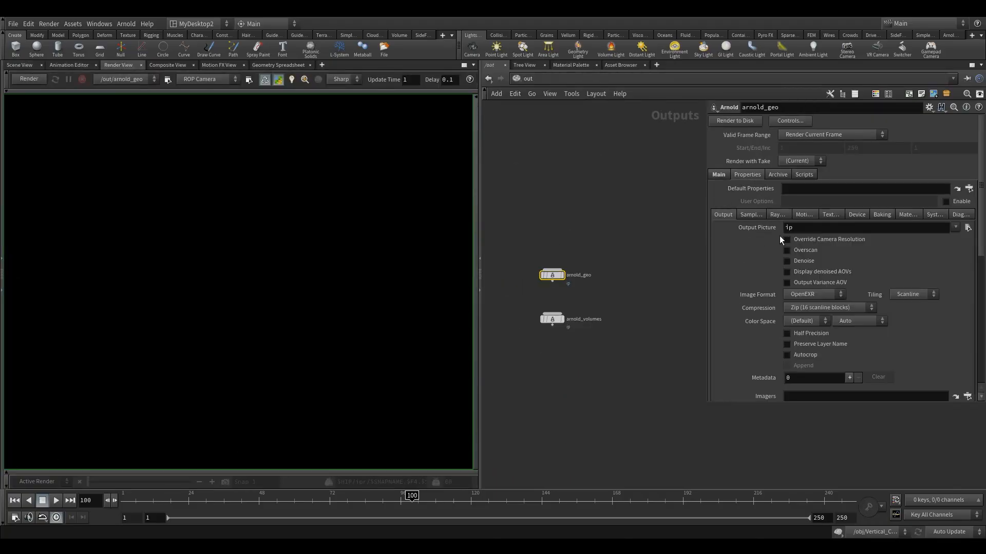
click(750, 217)
click(721, 216)
click(716, 176)
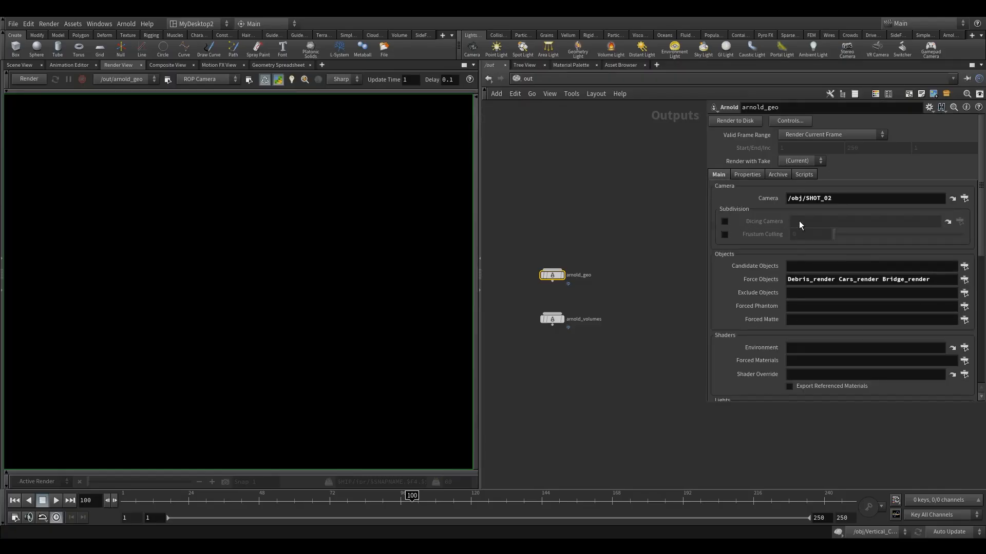
Override the camera resolution on arnold_geo with a resolution scale of 1/2 (Half Resolution)
click(745, 175)
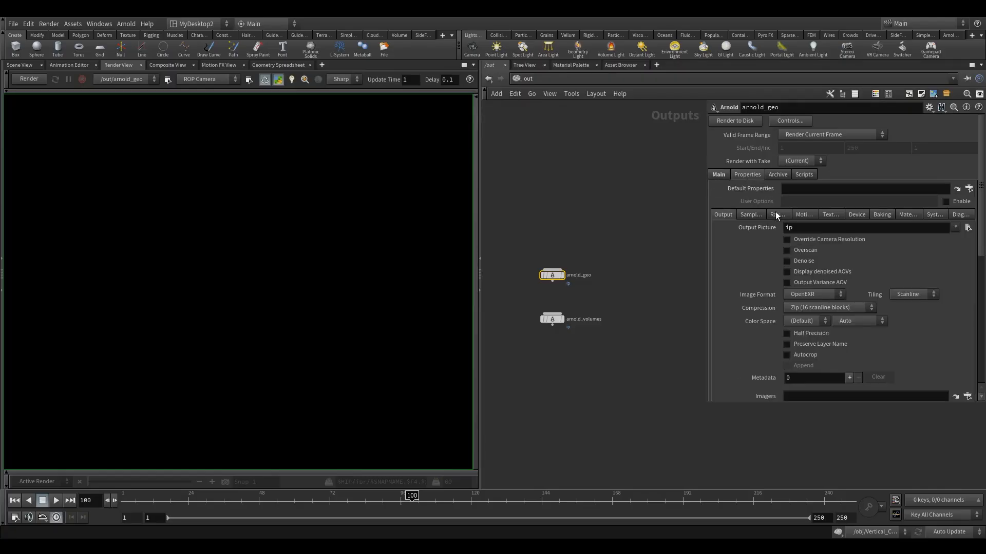
click(816, 240)
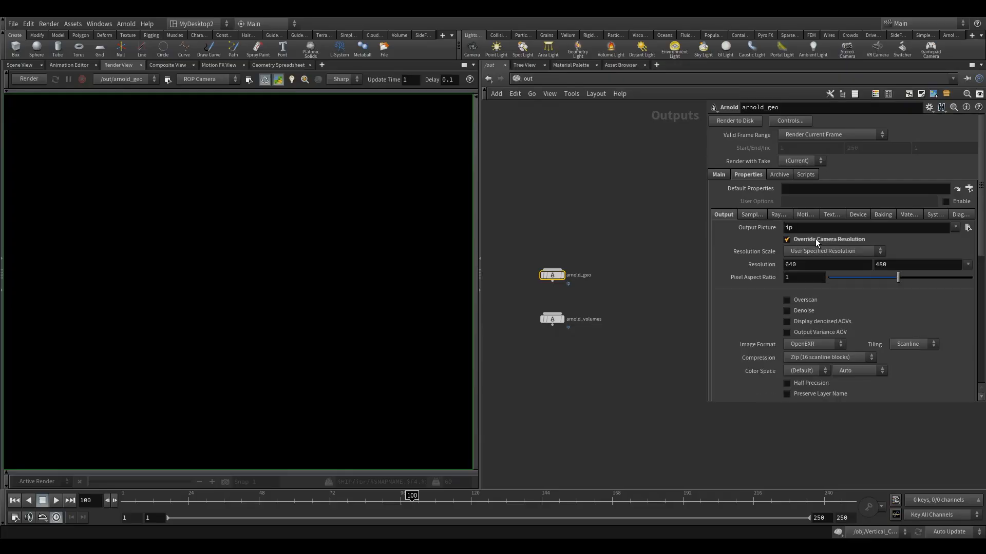
click(967, 265)
click(840, 253)
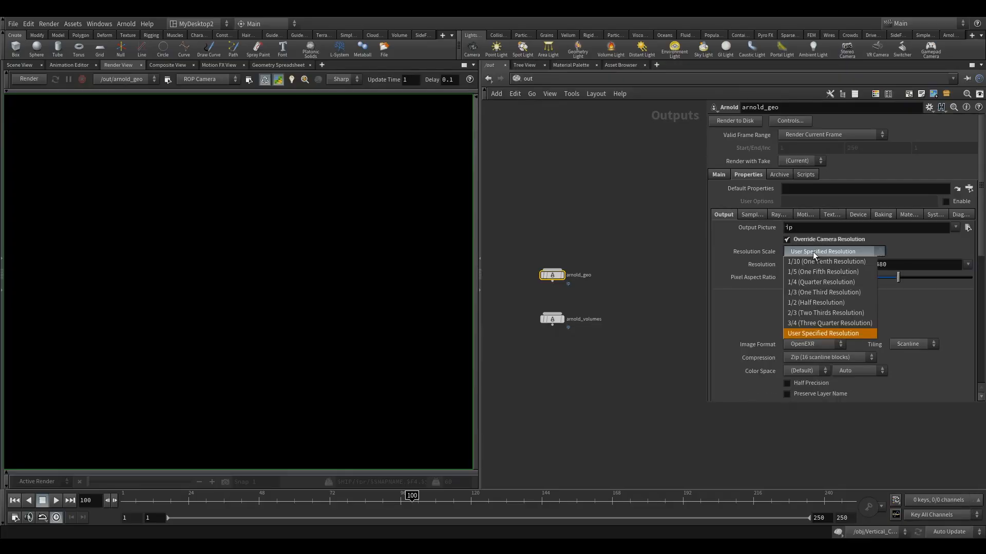
click(819, 308)
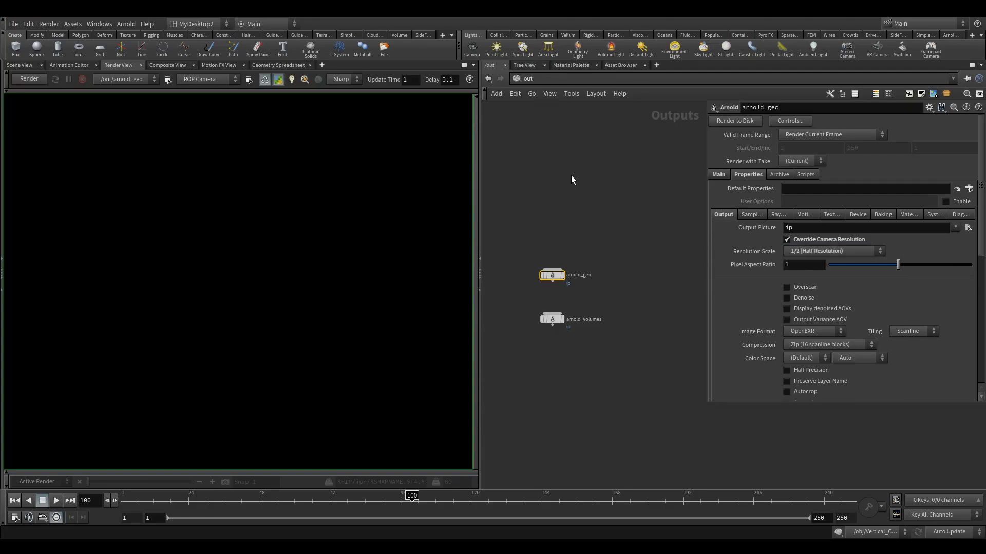
Check the resolution and view settings of the SHOT_02 camera at the object level
click(527, 79)
click(549, 128)
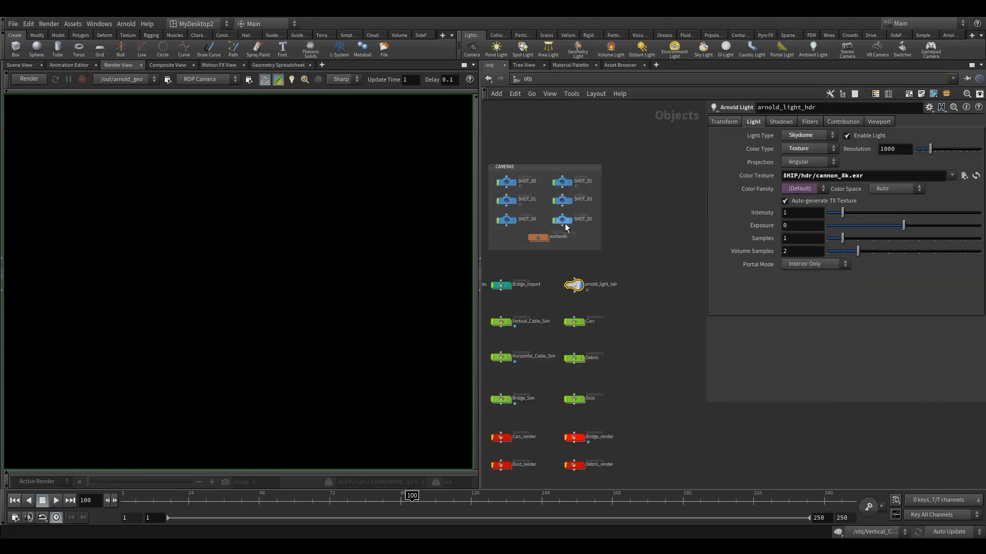
scroll(583, 229, up, 3)
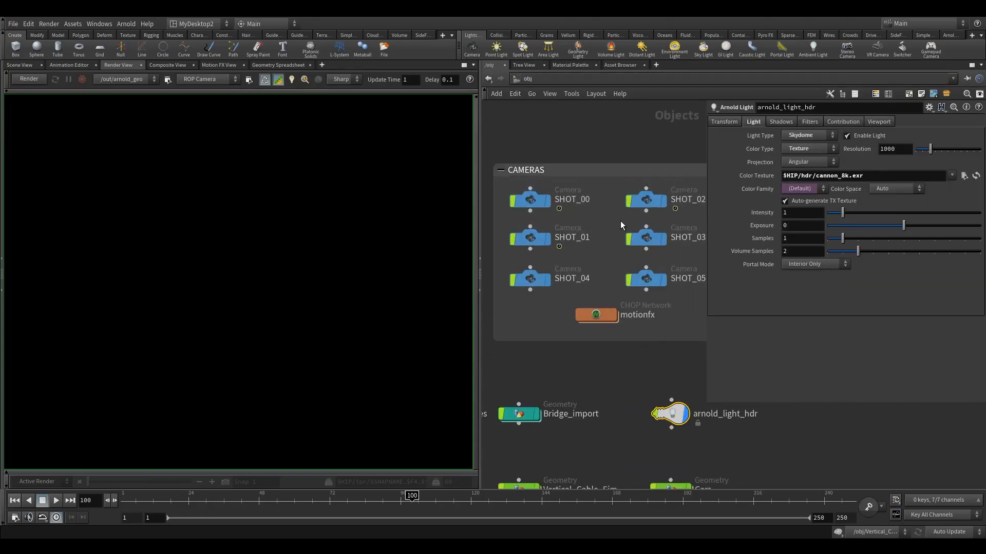
click(645, 200)
click(759, 123)
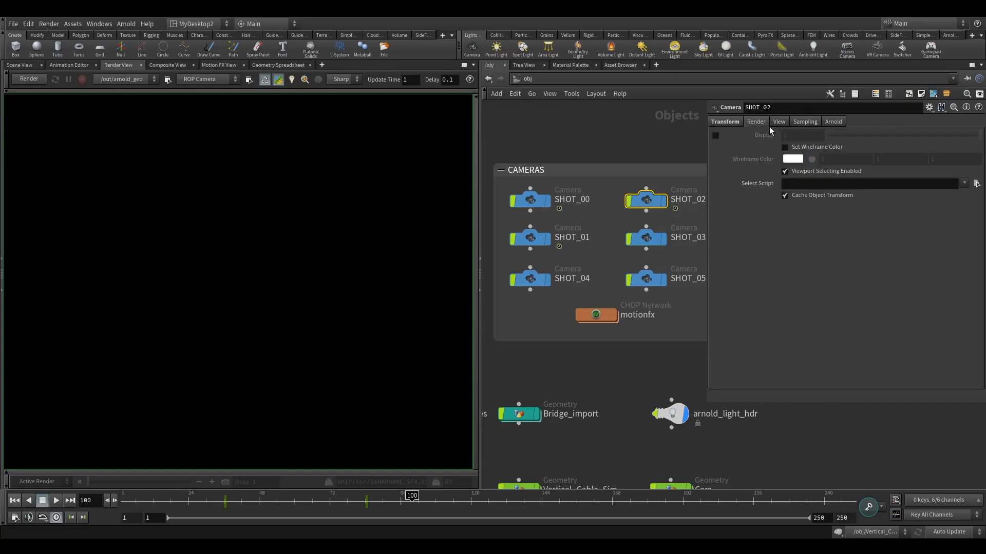
click(778, 122)
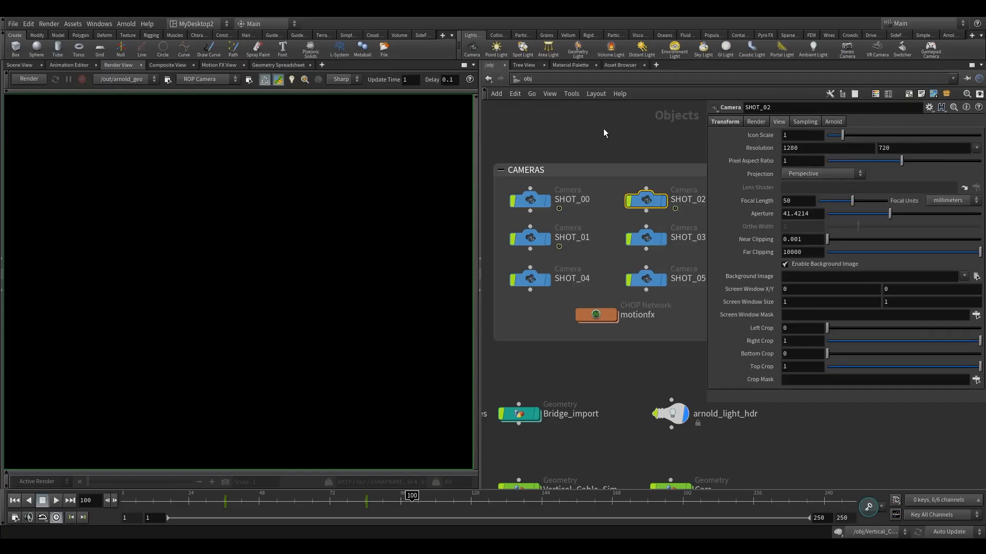
middle_drag(602, 129, 577, 186)
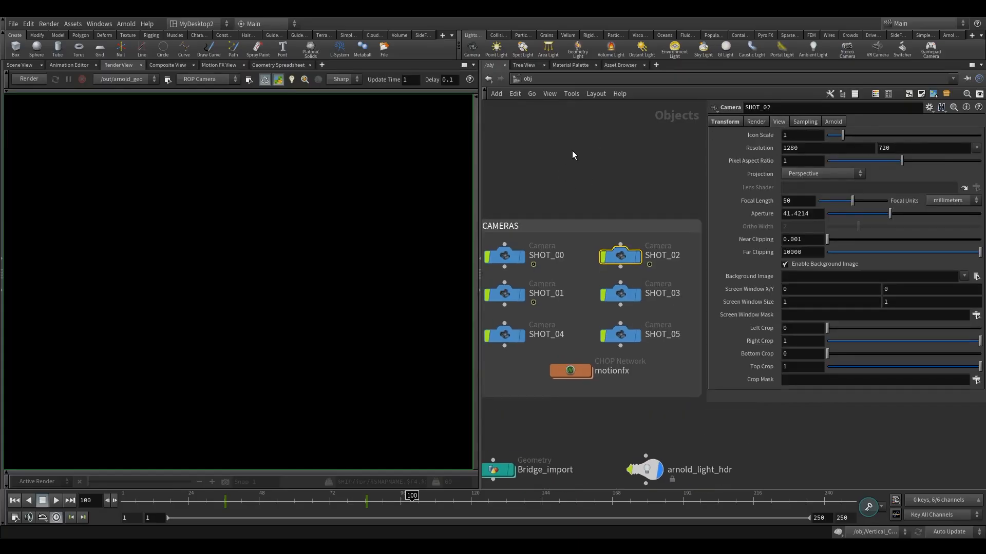
Render arnold_geo in the Render View at frame 100 and examine the resulting bridge image
click(43, 78)
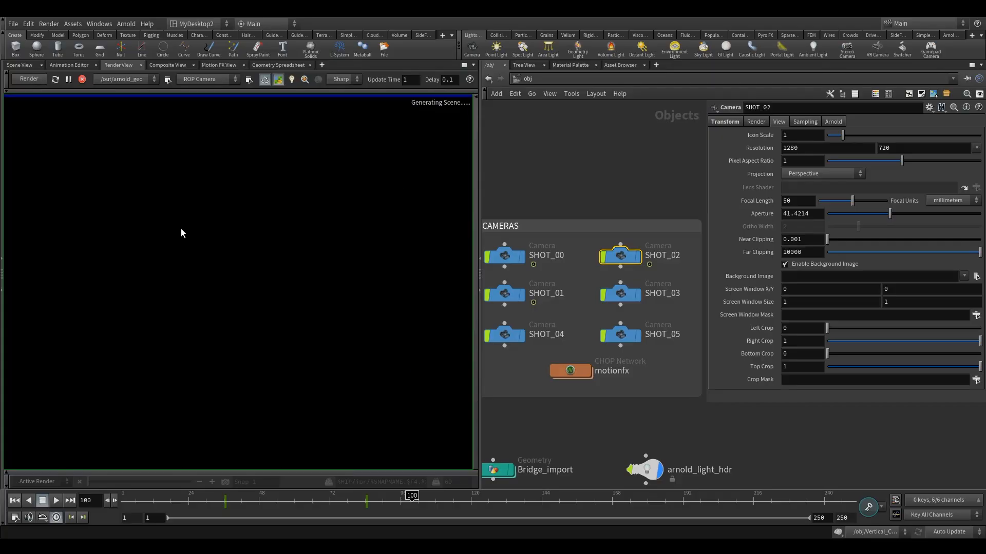
mouse_move(296, 290)
middle_down()
mouse_move(258, 282)
mouse_move(293, 275)
middle_up()
scroll(275, 258, up, 3)
scroll(276, 260, down, 2)
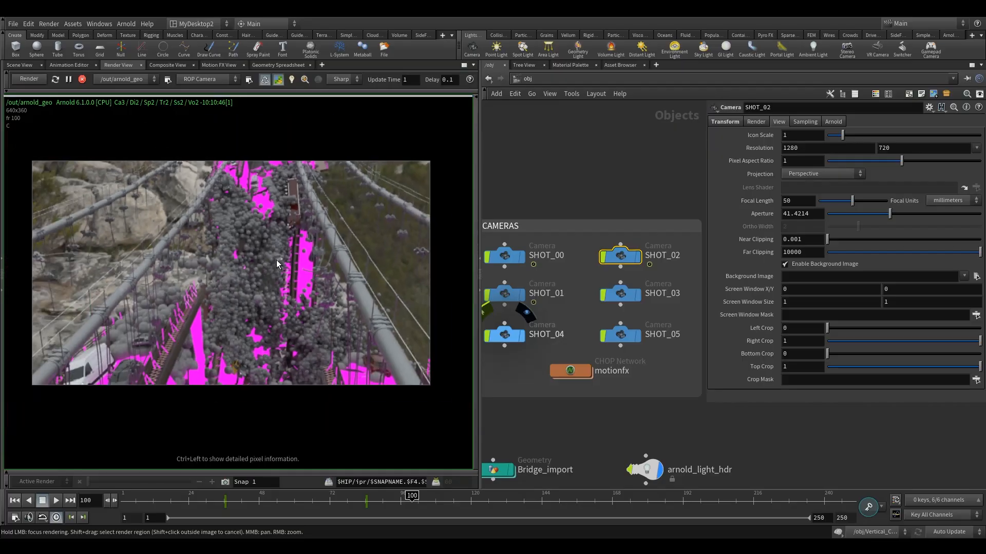
middle_drag(565, 173, 612, 191)
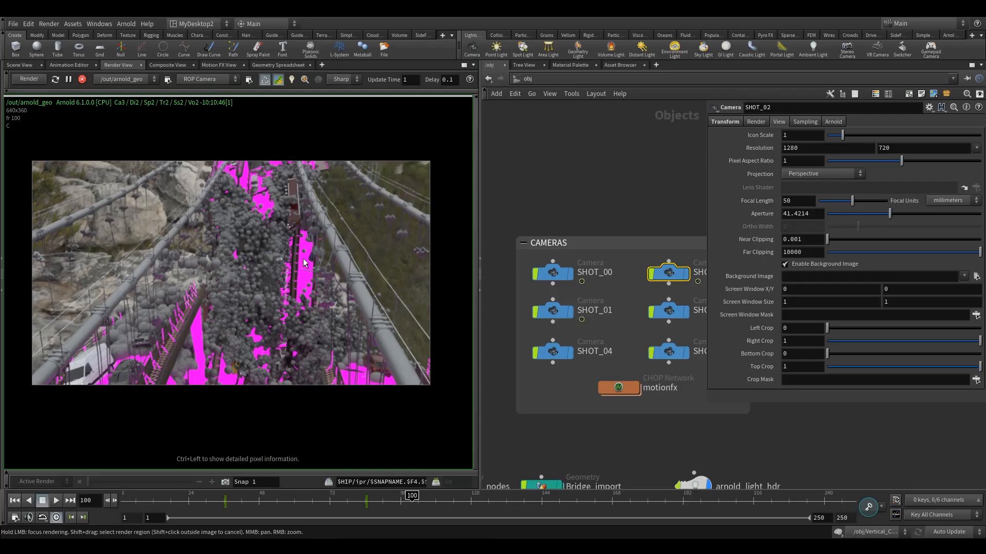
Examine the bad shader color and other diagnostics settings of arnold_geo, and compare them with the rendered bridge up close
click(521, 79)
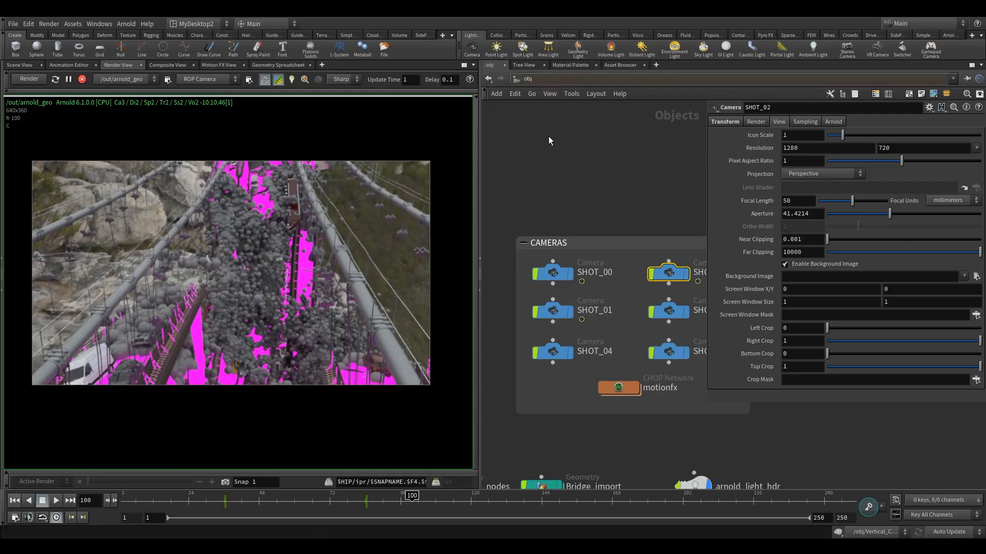
click(548, 136)
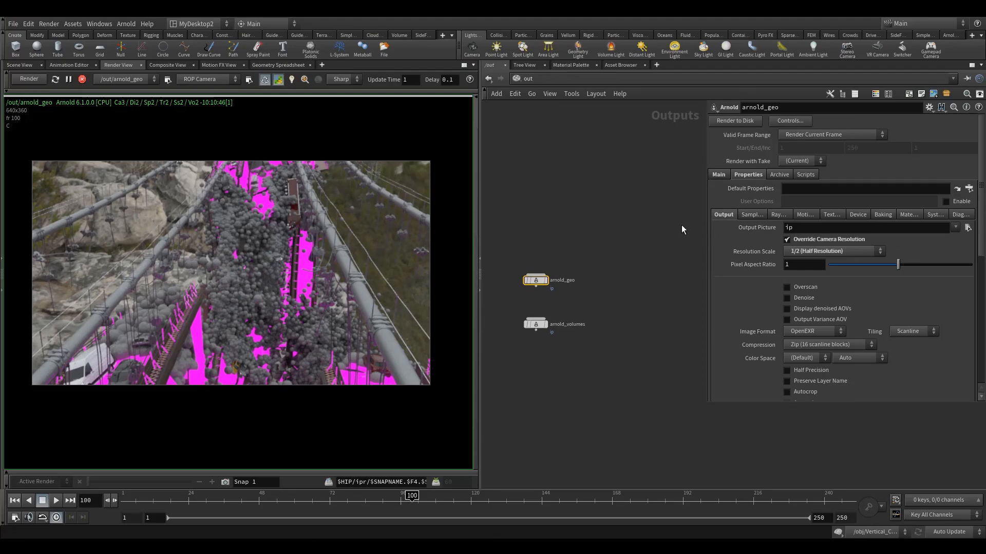
drag(706, 244, 590, 247)
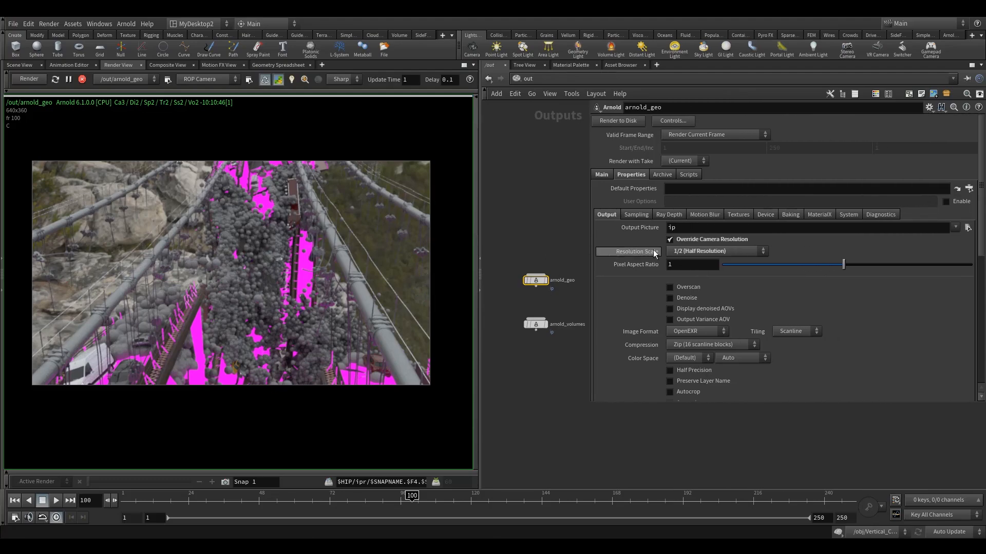
click(848, 214)
click(873, 215)
scroll(801, 308, down, 5)
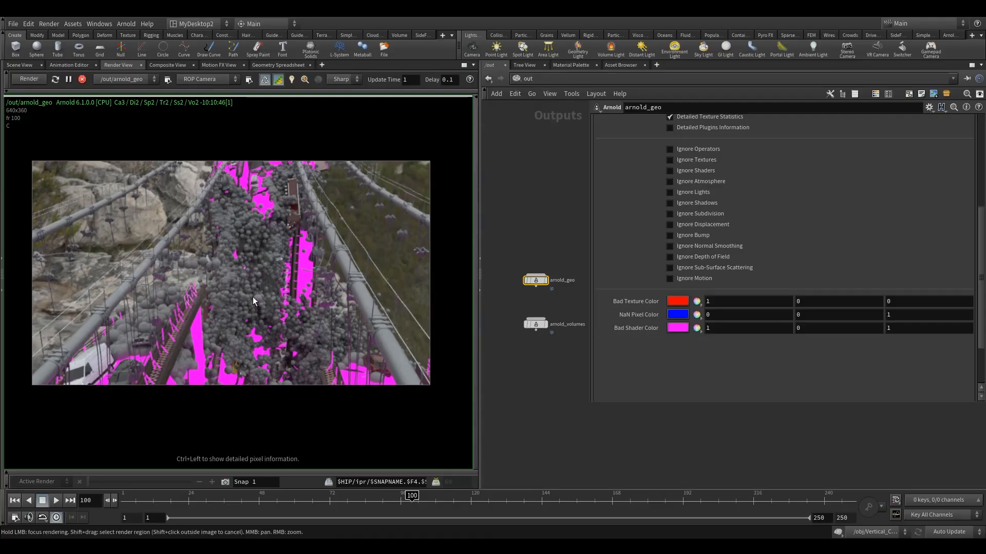
scroll(251, 295, up, 2)
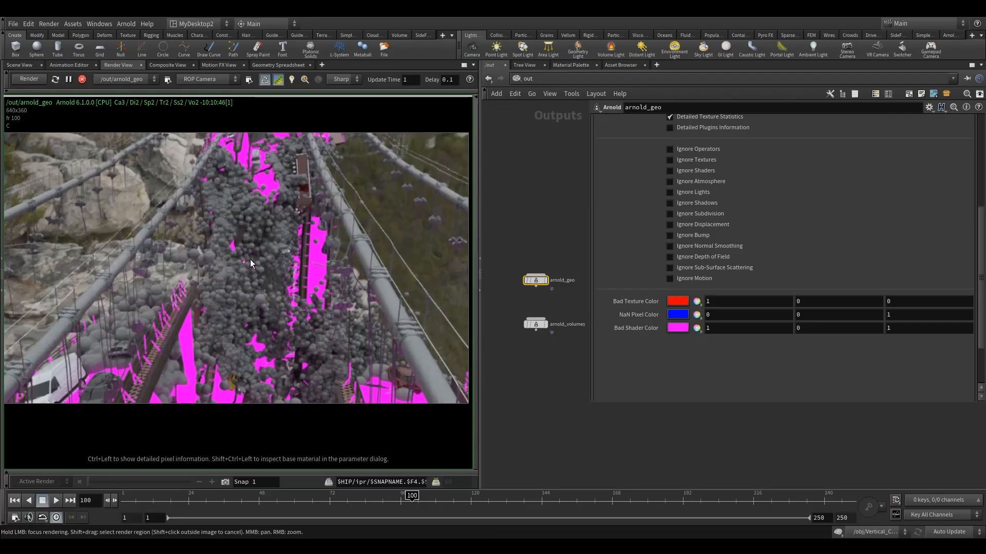